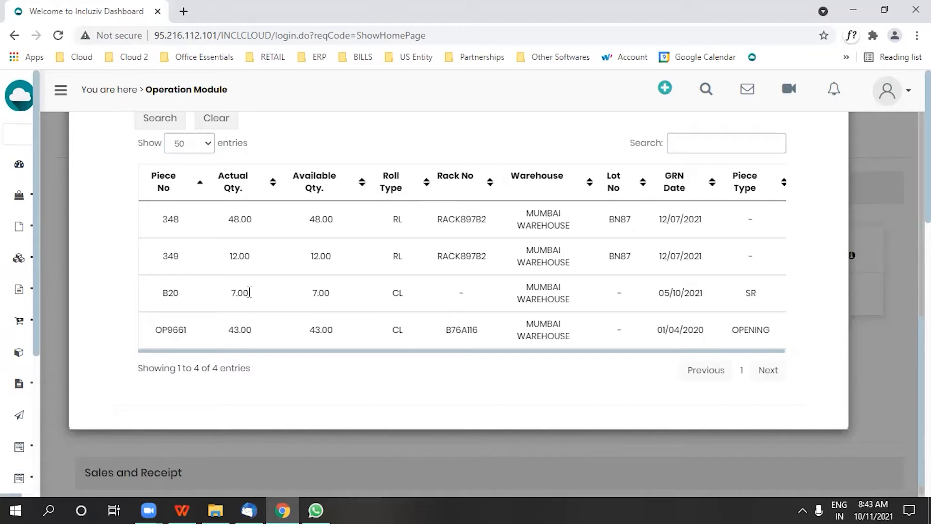
# - Close the Stock Search results for AROMA 04 and return to the dashboard
pyautogui.scroll(10, 740, 231)
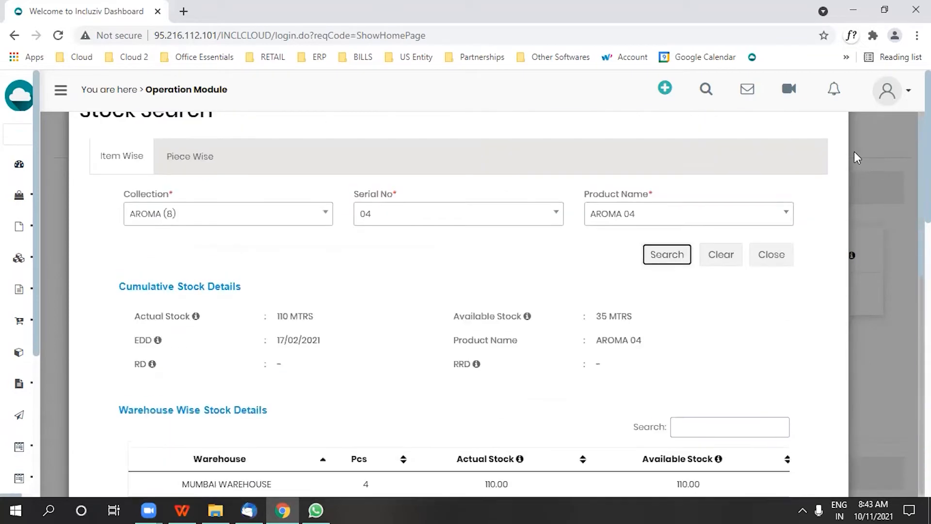
pyautogui.scroll(2, 823, 172)
pyautogui.click(833, 185)
# - Open the Quarantine Stock page from Stock Operations
pyautogui.moveTo(4, 312)
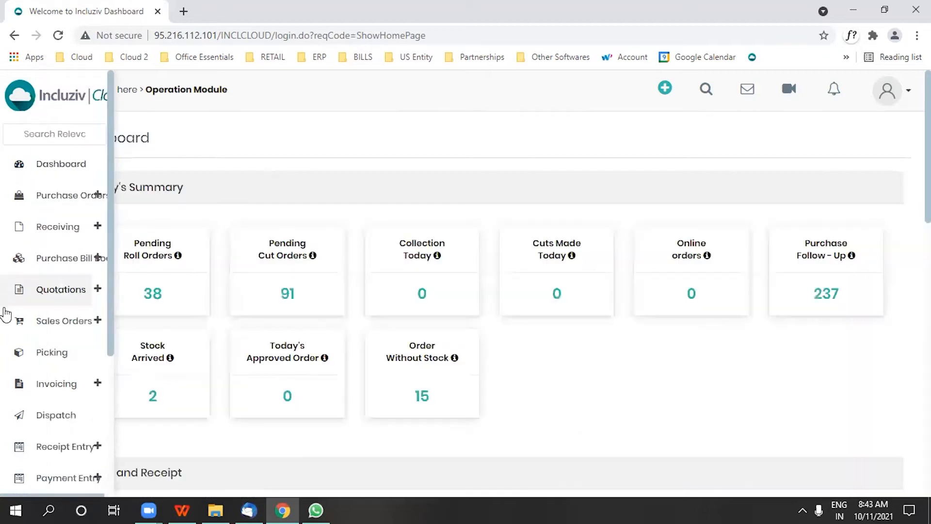
pyautogui.scroll(-4, 45, 410)
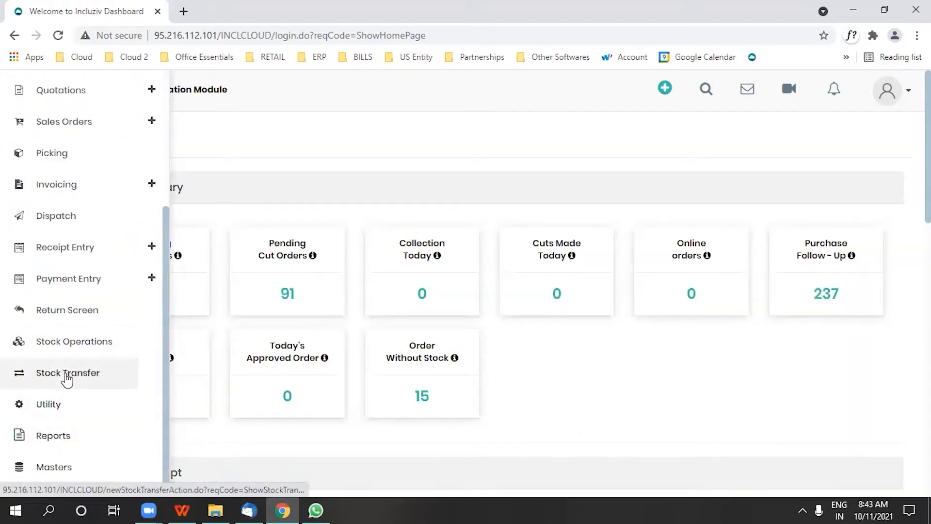
pyautogui.click(59, 342)
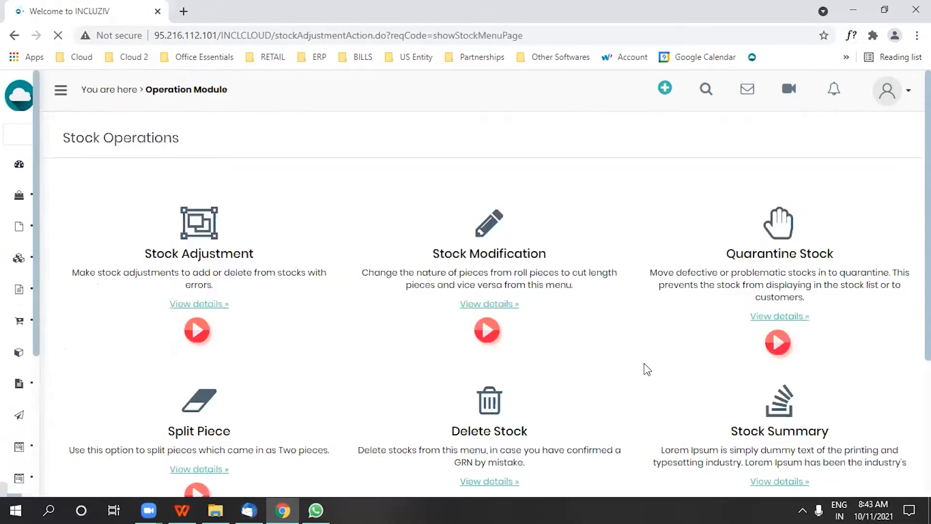
pyautogui.click(765, 320)
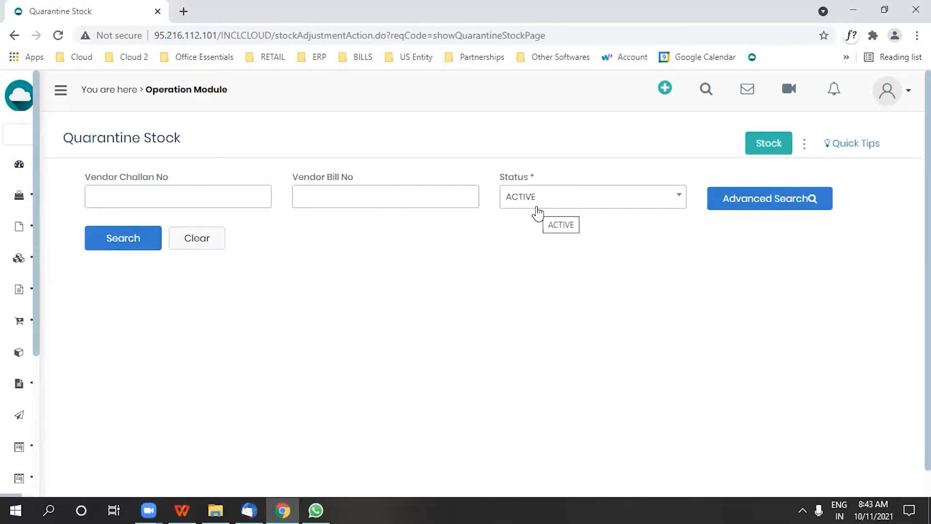
# - Run an advanced search of active stock for collection AROMA (8), serial number 04
pyautogui.click(741, 199)
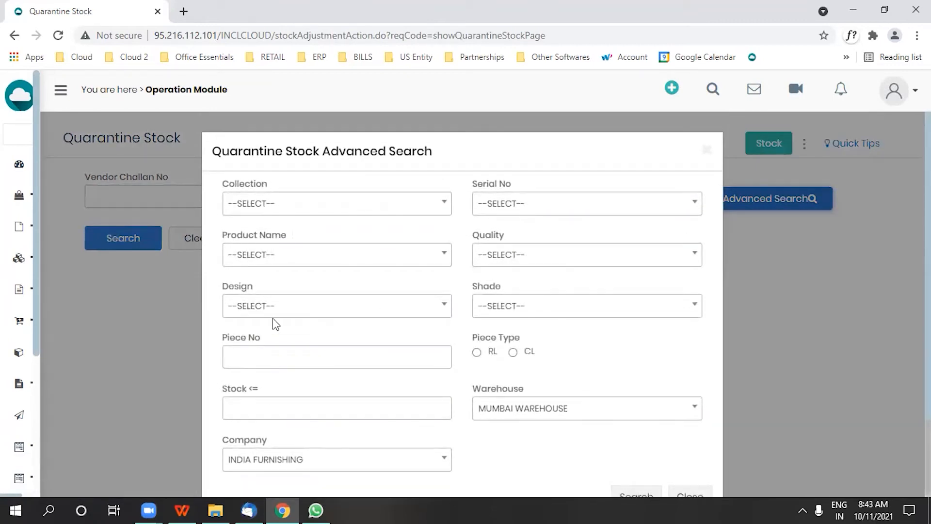
pyautogui.click(307, 205)
pyautogui.click(311, 314)
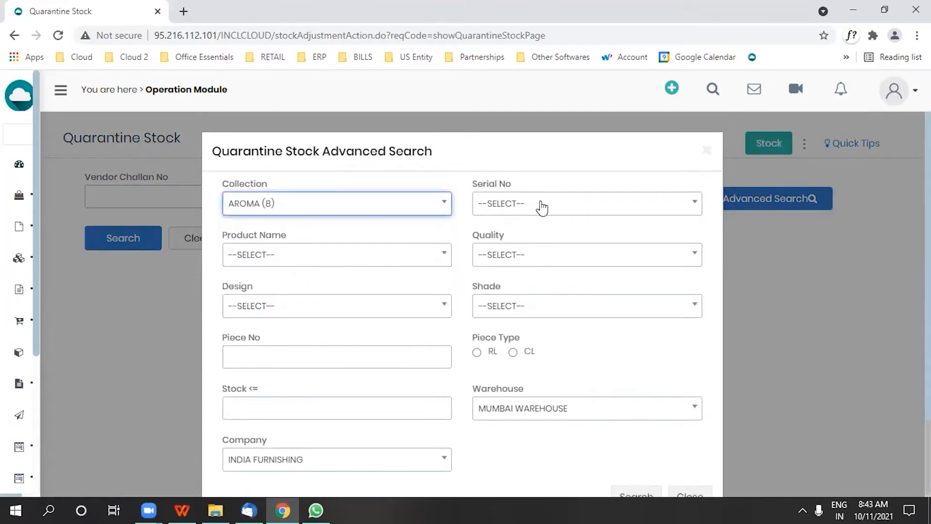
pyautogui.click(538, 204)
pyautogui.click(511, 332)
pyautogui.scroll(-2, 698, 371)
pyautogui.click(636, 403)
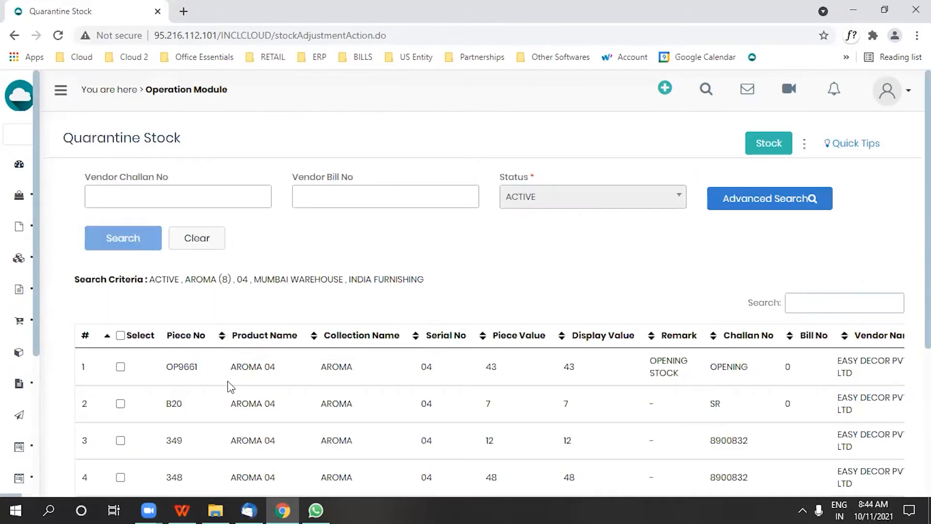
# - Mark piece B20 of AROMA 04 as QUARANTINE and update the stock
pyautogui.scroll(-2, 192, 417)
pyautogui.click(121, 335)
pyautogui.scroll(-3, 151, 353)
pyautogui.click(146, 315)
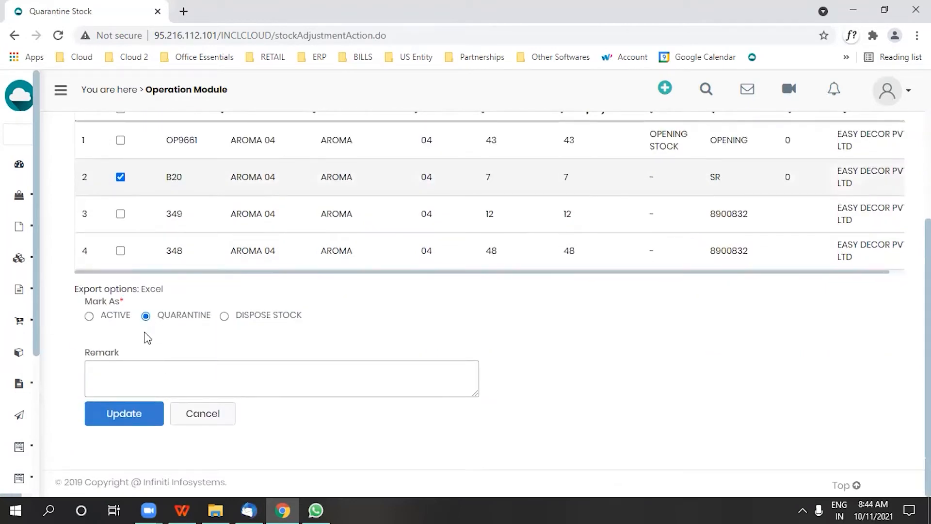
pyautogui.click(124, 415)
# - Search the stock with status QUARANTINE and look through the listed pieces
pyautogui.click(554, 256)
pyautogui.click(536, 320)
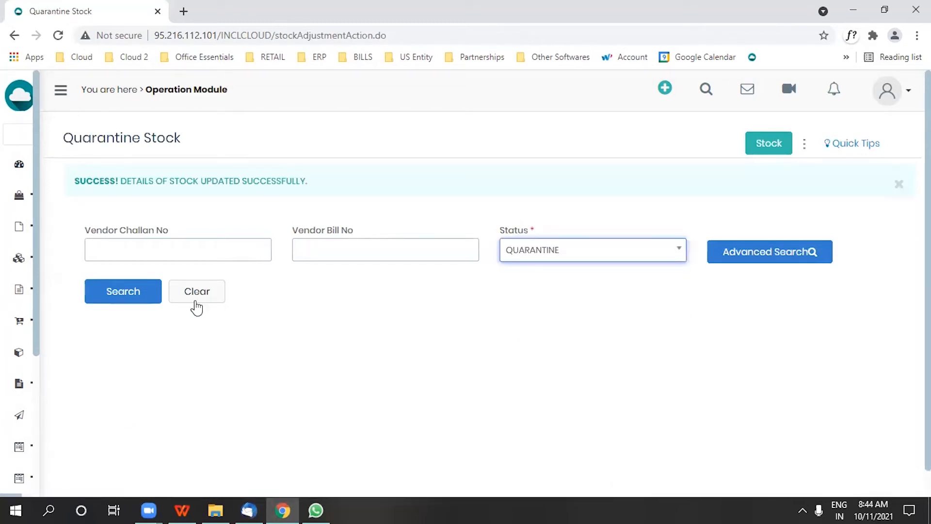
pyautogui.click(137, 303)
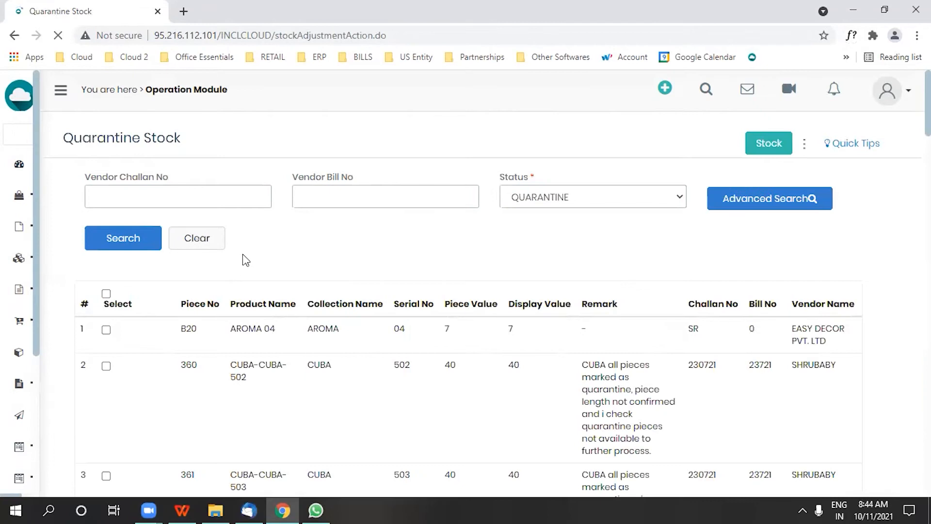
pyautogui.scroll(-5, 237, 339)
pyautogui.scroll(-3, 245, 367)
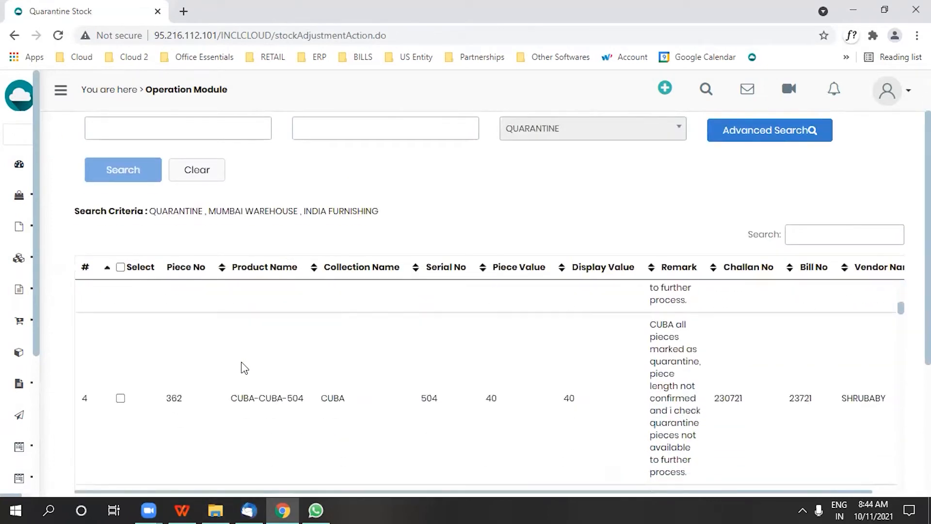
pyautogui.scroll(10, 247, 365)
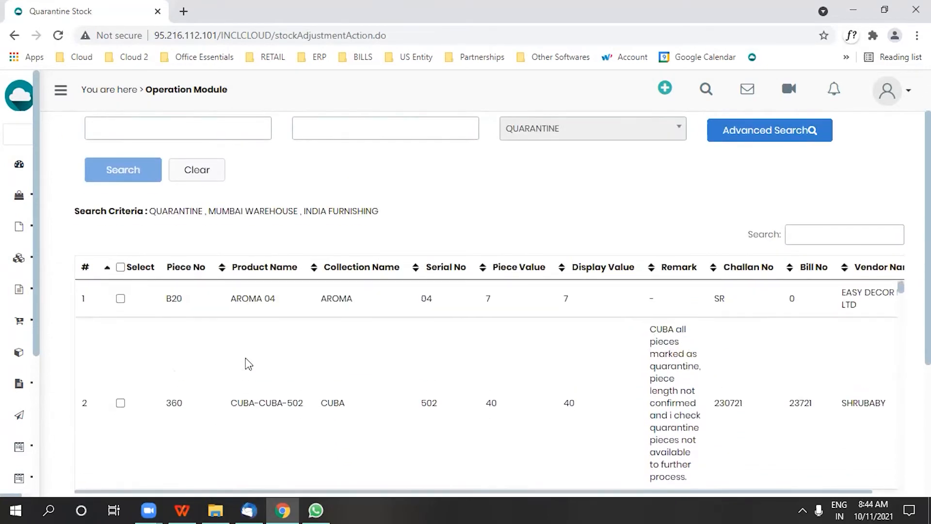
pyautogui.scroll(-3, 97, 364)
# - Start a new purchase return from the vendor returns on the Return Screen
pyautogui.moveTo(10, 403)
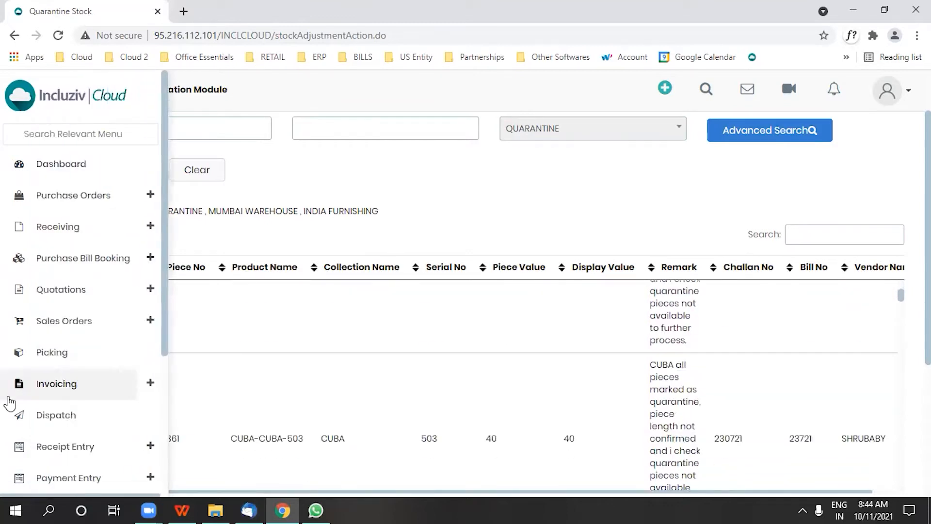
pyautogui.scroll(-4, 73, 416)
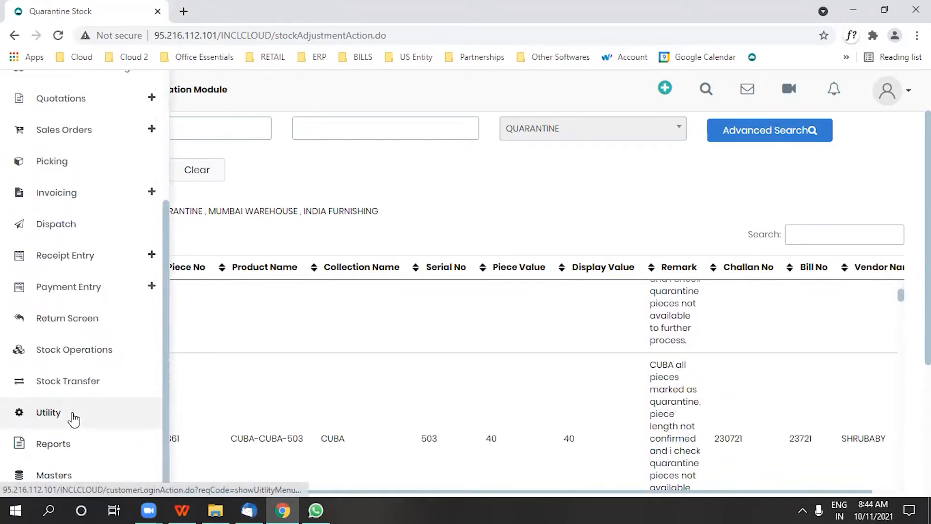
pyautogui.click(75, 316)
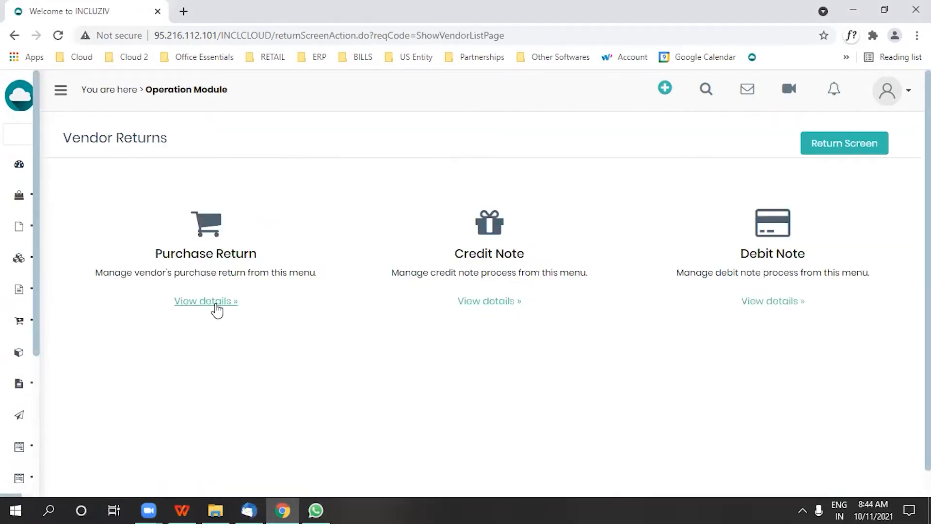
pyautogui.click(214, 305)
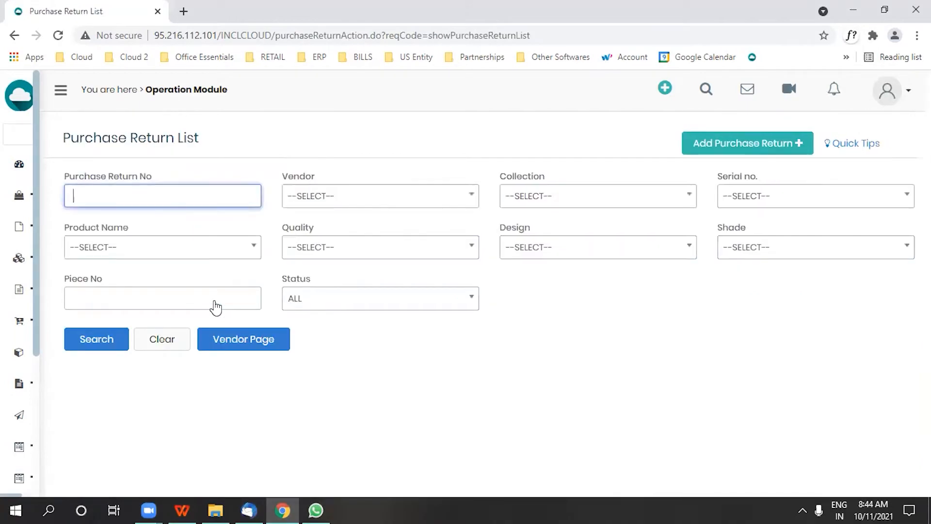
pyautogui.click(740, 149)
# - List the returnable pieces of vendor EASY DECOR PVT. LTD(1)
pyautogui.click(231, 195)
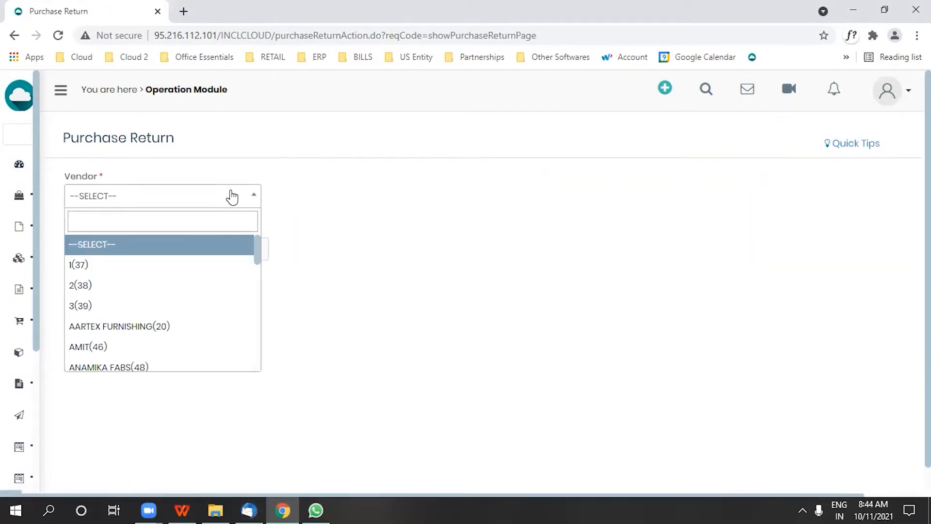
pyautogui.write('easy')
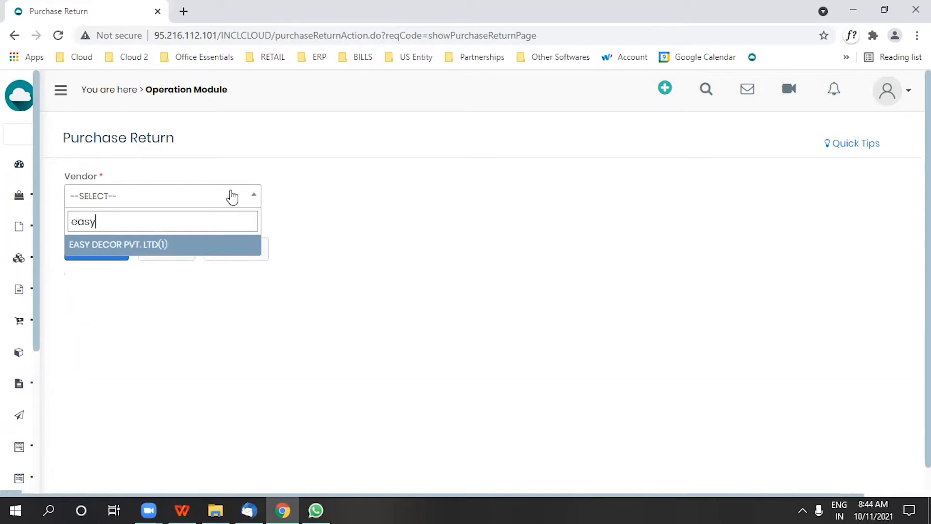
pyautogui.click(213, 244)
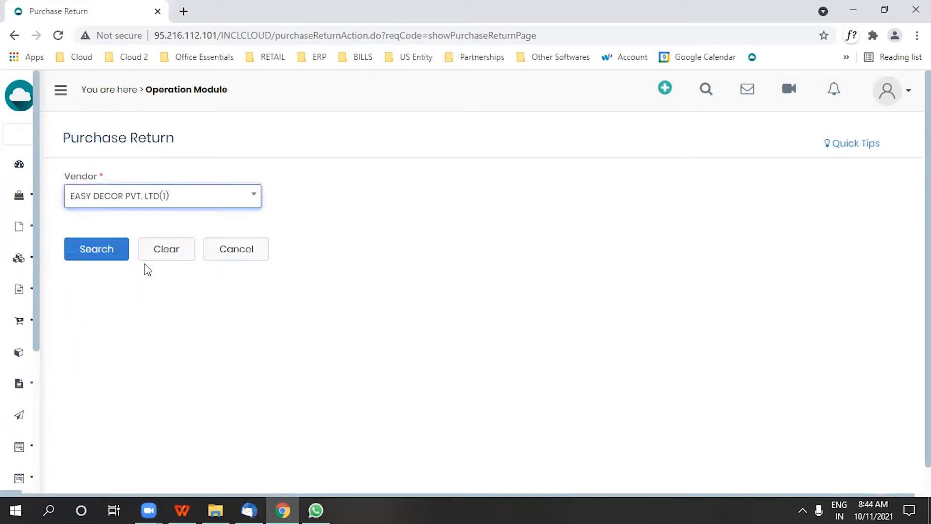
pyautogui.click(99, 258)
pyautogui.scroll(-2, 245, 197)
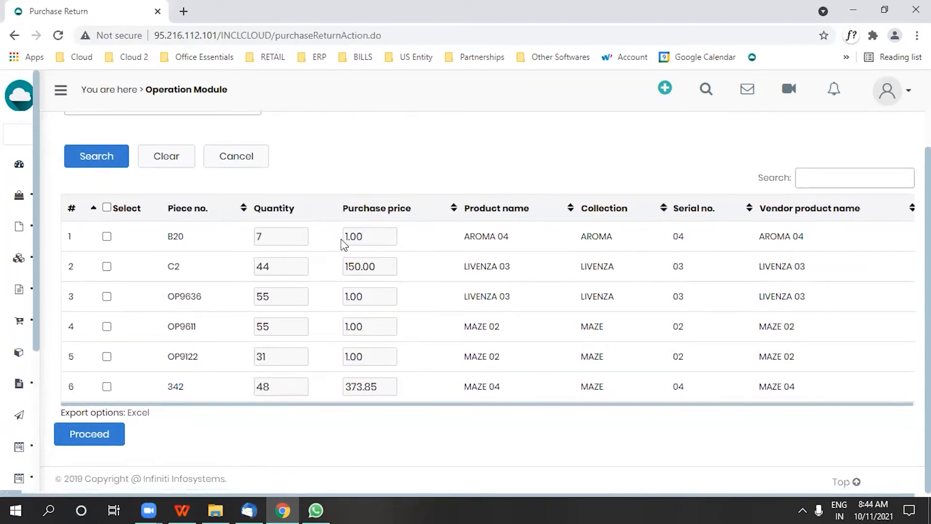
# - Select piece B20 for return, set its purchase price to 278 and proceed to the confirmation page
pyautogui.click(107, 236)
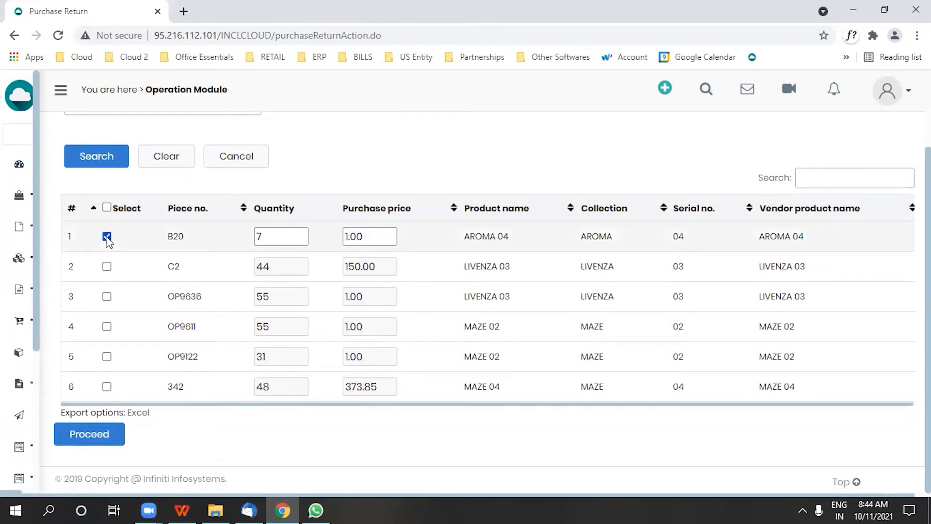
pyautogui.doubleClick(373, 239)
pyautogui.write('2')
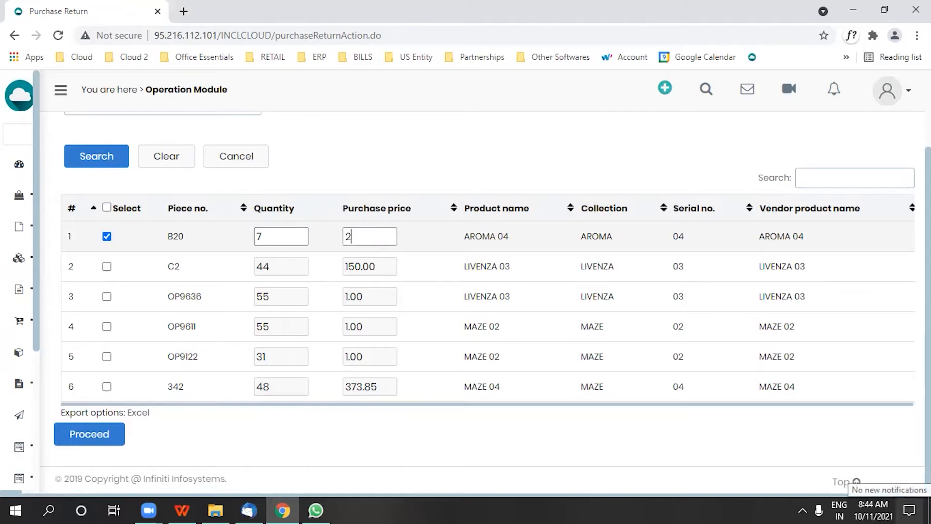
pyautogui.write('78')
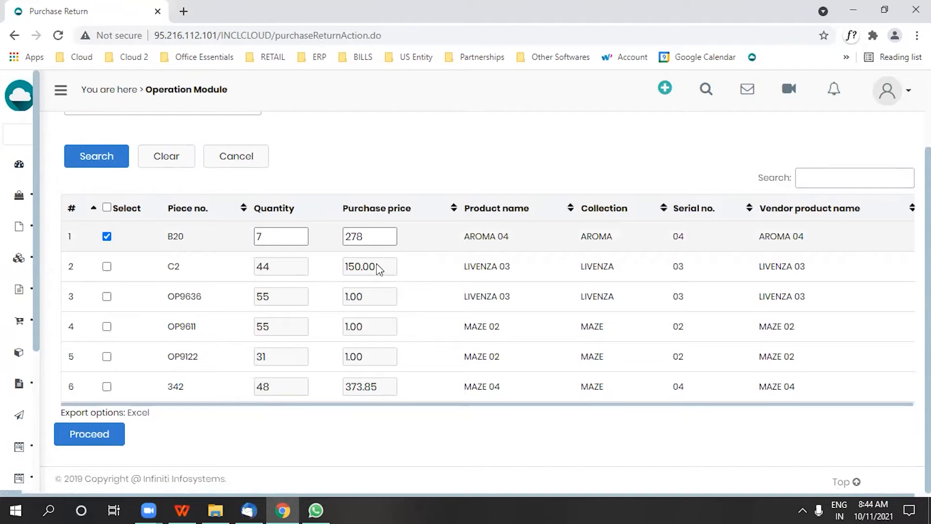
pyautogui.click(78, 434)
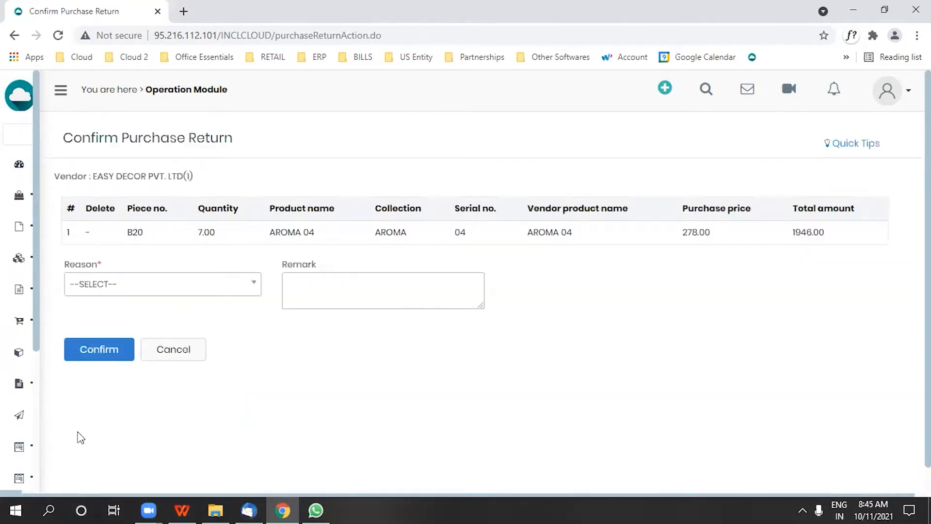
# - Set the return reason to DAMAGED GOODS and confirm the purchase return
pyautogui.click(147, 289)
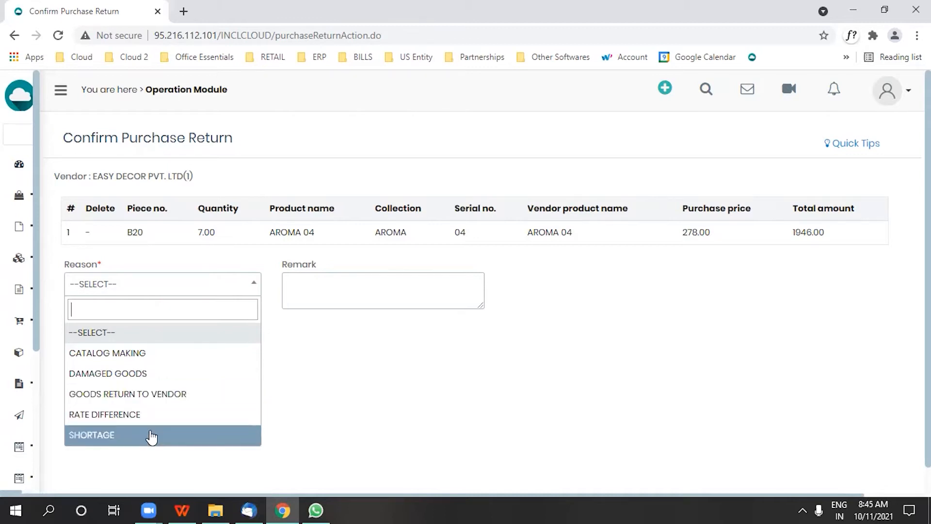
pyautogui.click(144, 379)
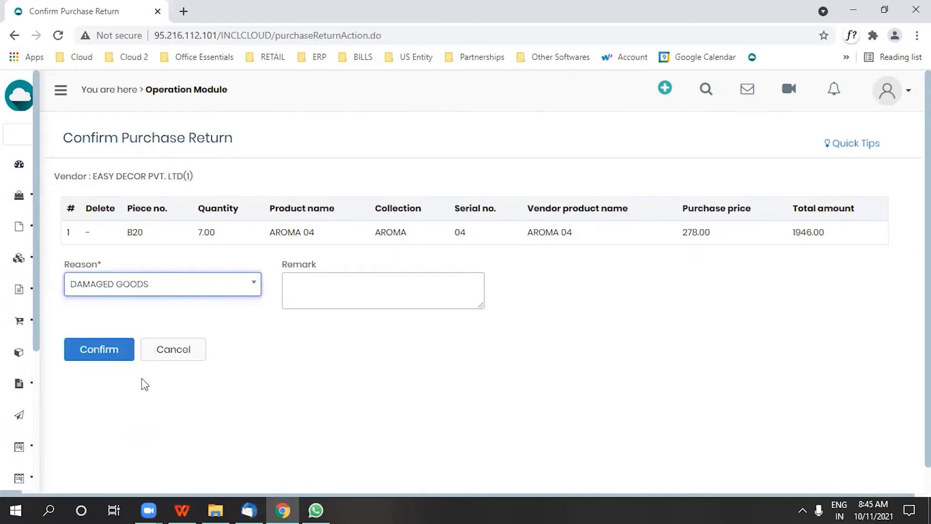
pyautogui.click(93, 355)
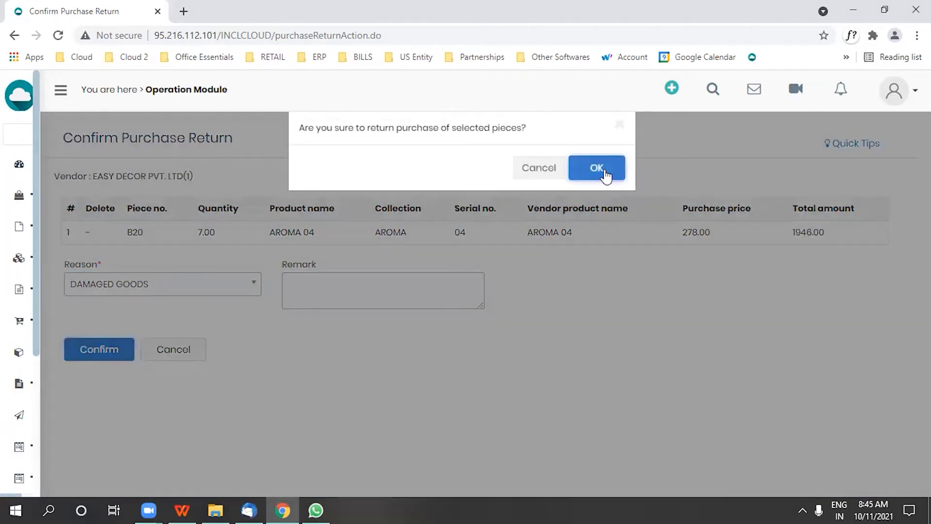
pyautogui.click(607, 177)
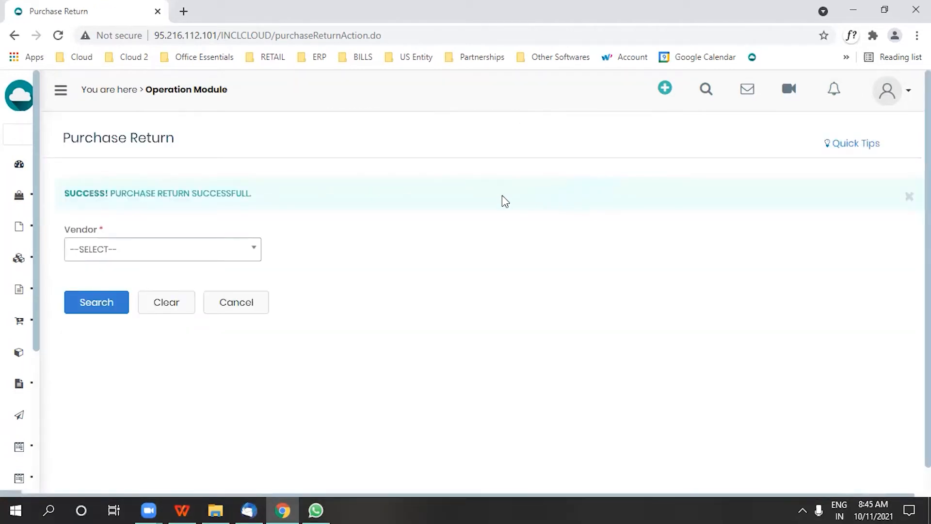
# - Open the Masters page in a new browser tab and go to the Reason Master
pyautogui.moveTo(49, 253)
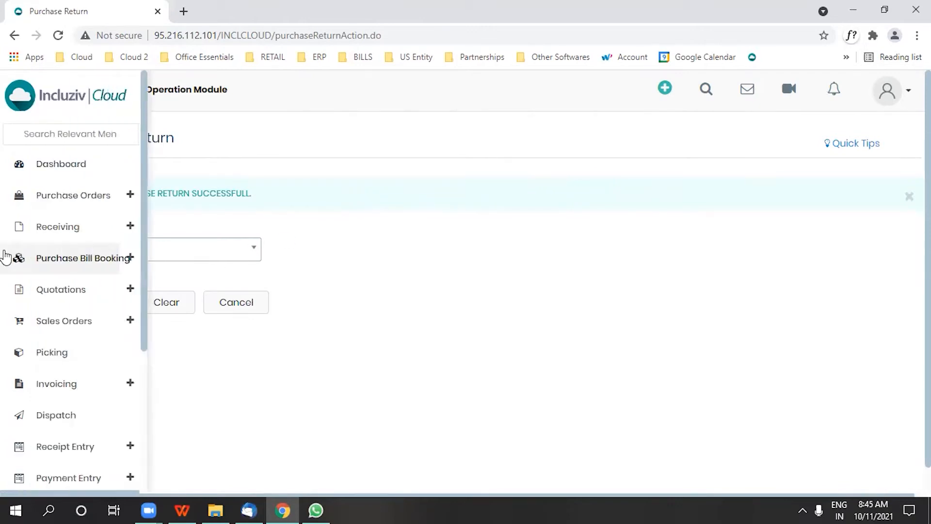
pyautogui.scroll(-4, 50, 310)
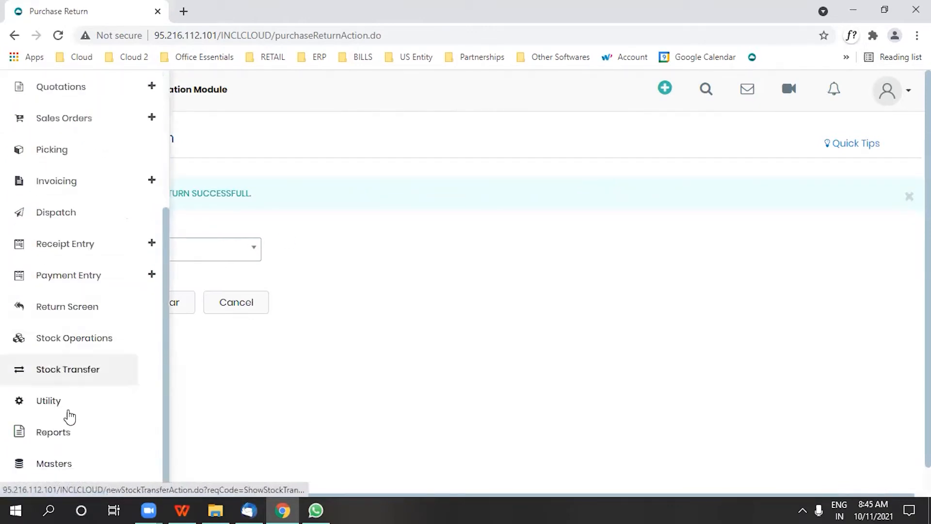
pyautogui.rightClick(62, 463)
pyautogui.click(109, 353)
pyautogui.click(222, 11)
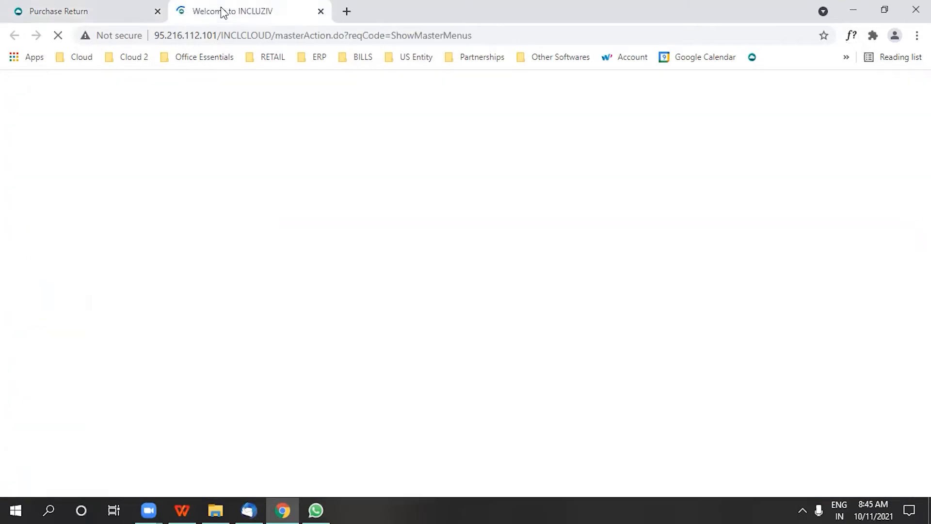
pyautogui.scroll(-3, 606, 291)
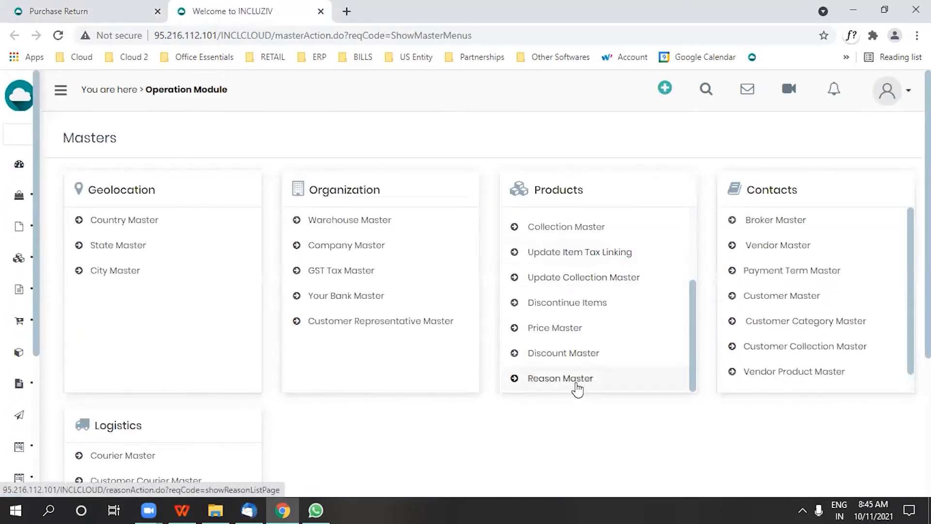
pyautogui.click(560, 379)
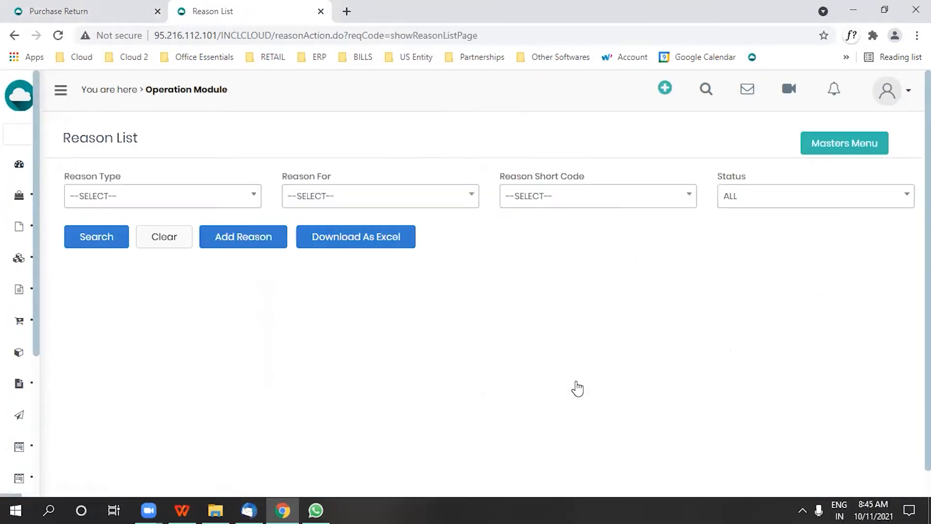
# - Start adding a new reason with reason type VENDOR and reason for DEBIT
pyautogui.click(269, 238)
pyautogui.click(159, 199)
pyautogui.click(120, 287)
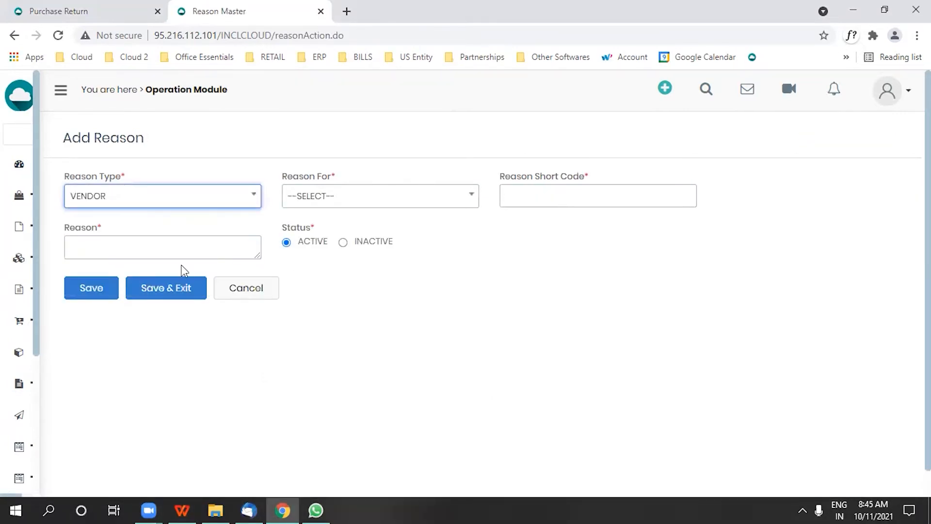
pyautogui.click(382, 203)
pyautogui.click(347, 289)
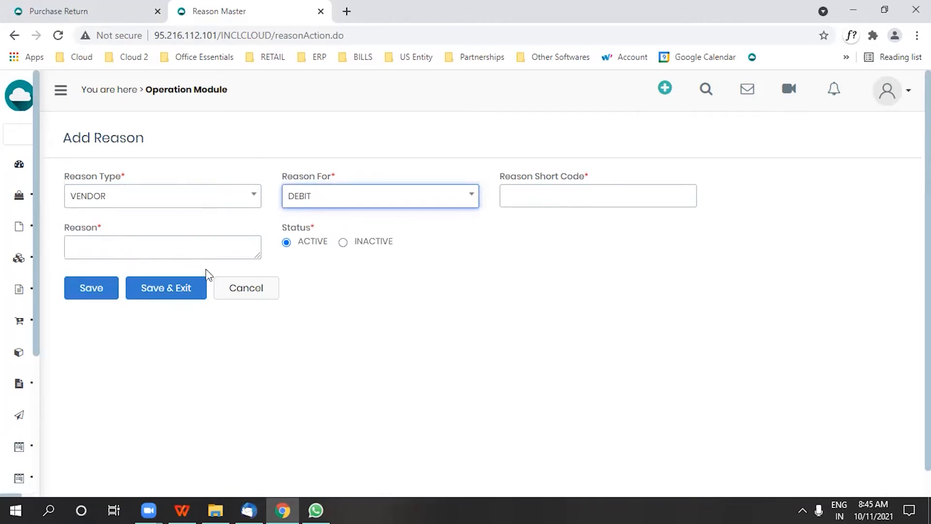
# - Return to the Purchase Return browser tab and go to the Debit Note page of the vendor returns
pyautogui.click(65, 8)
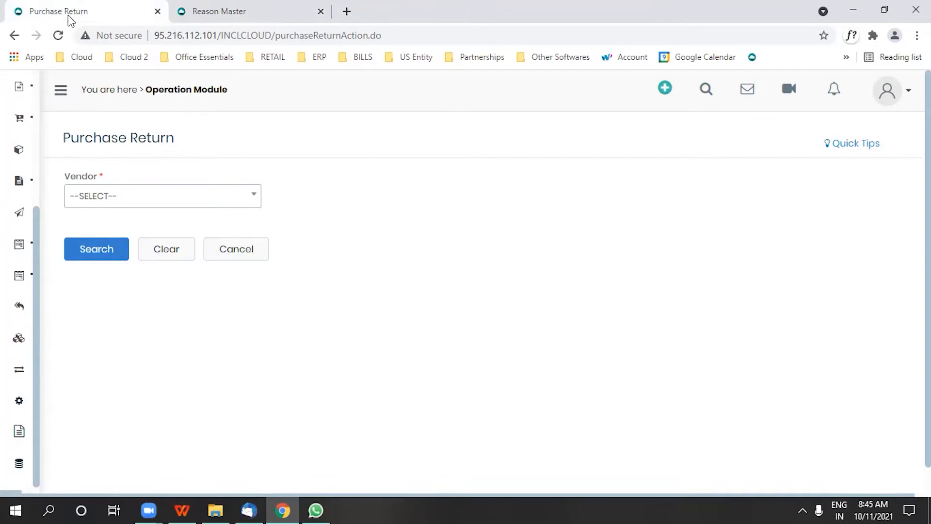
pyautogui.moveTo(17, 326)
pyautogui.scroll(-1, 43, 378)
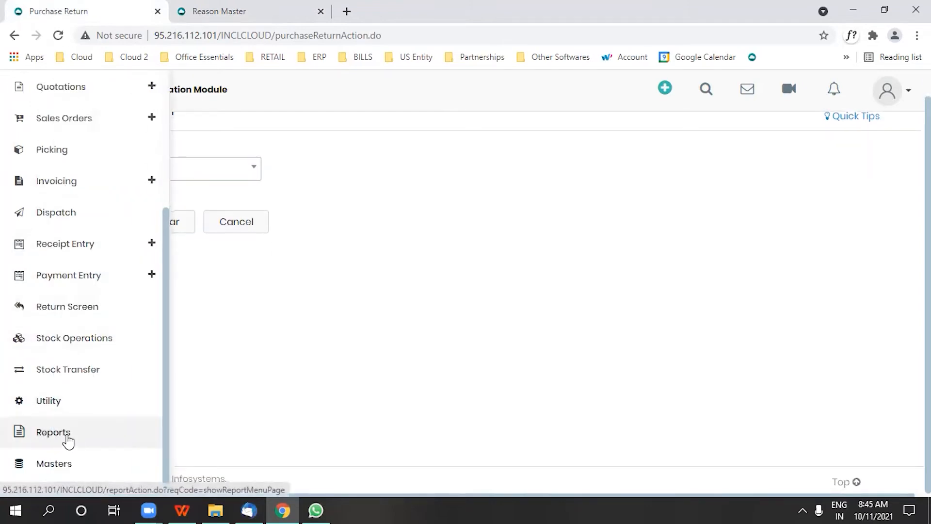
pyautogui.click(60, 313)
pyautogui.click(493, 301)
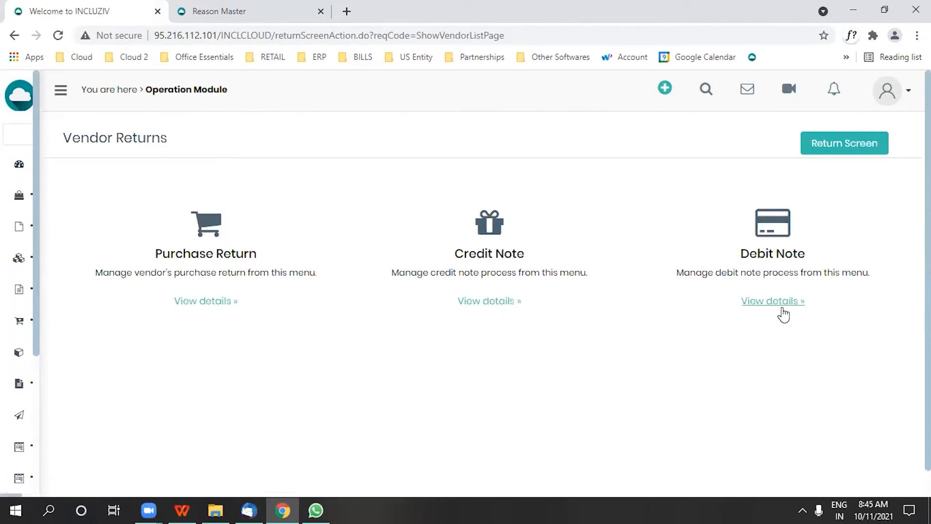
pyautogui.click(783, 308)
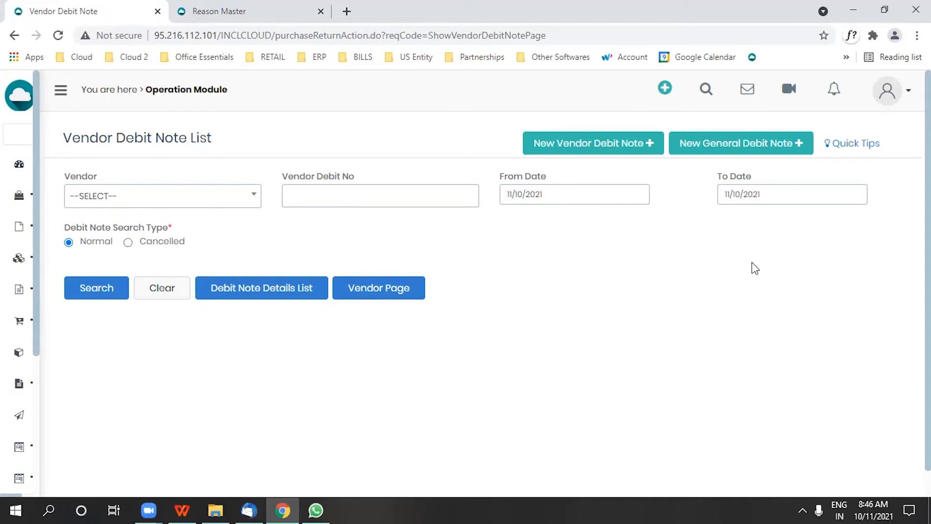
# - Start a new vendor debit note and list the returned pieces of EASY DECOR PVT. LTD(1)
pyautogui.click(604, 153)
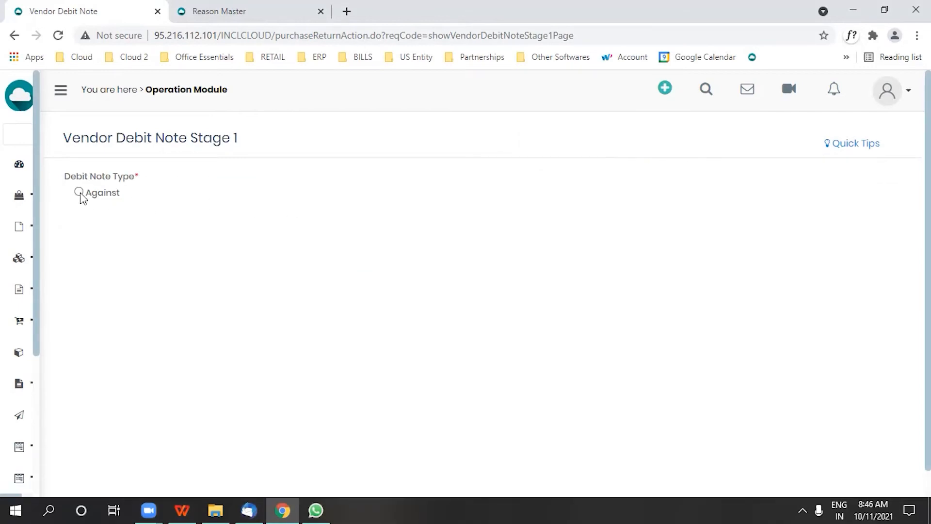
pyautogui.click(136, 267)
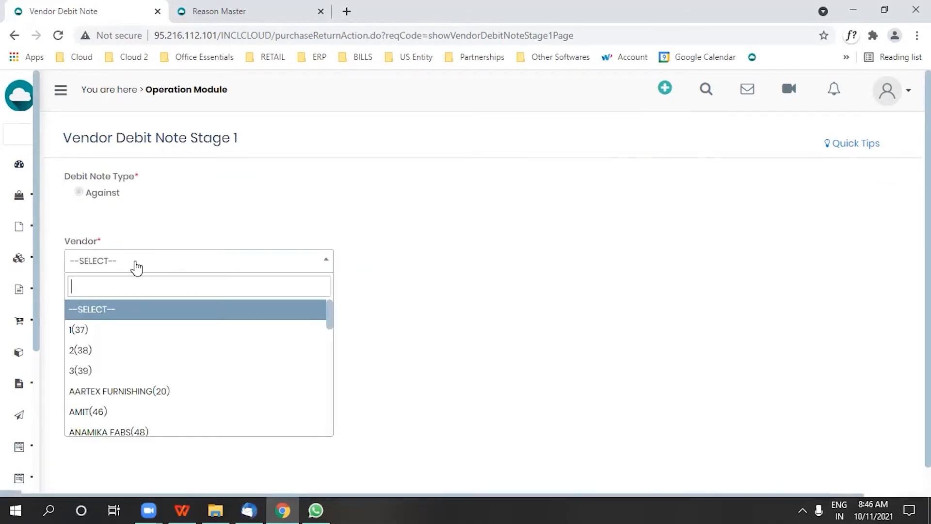
pyautogui.write('eas')
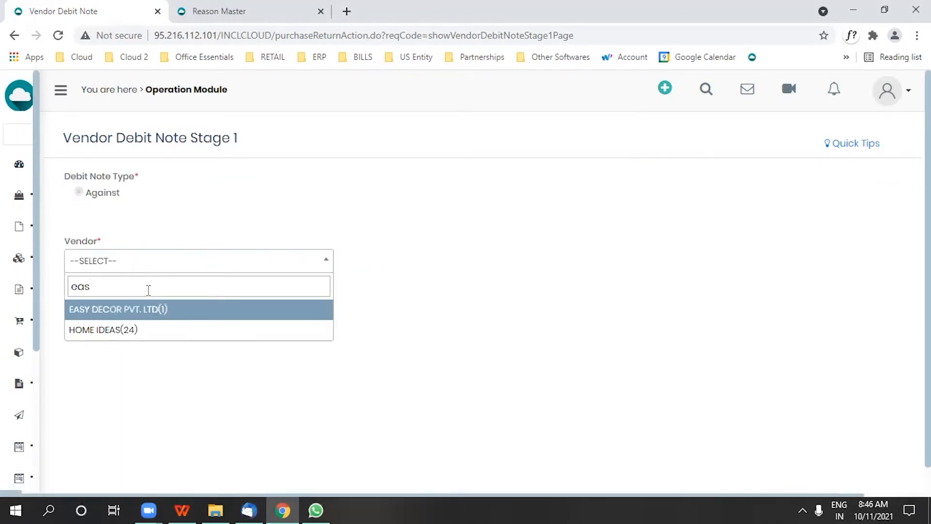
pyautogui.click(148, 310)
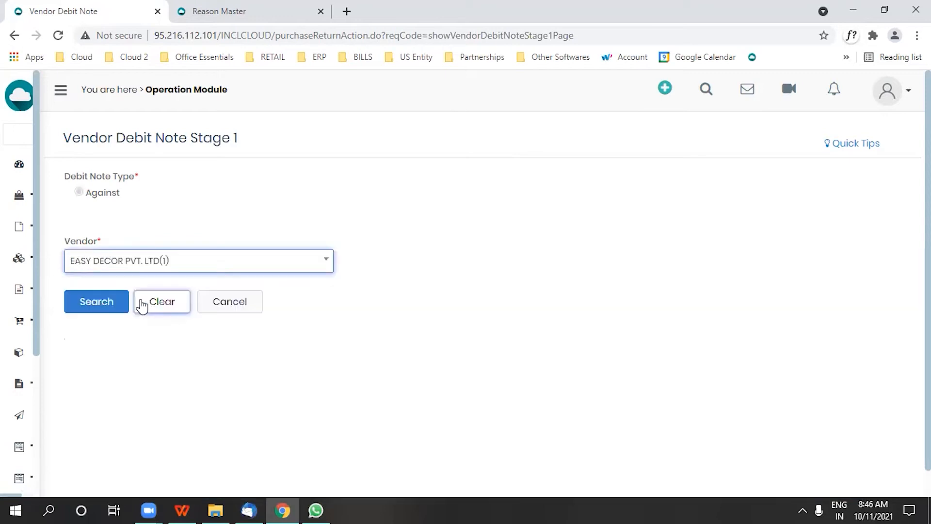
pyautogui.click(104, 302)
# - Select AROMA 04 piece B20/0003 for the debit note, check its GST and discount fields, and proceed to the confirmation page
pyautogui.scroll(-3, 354, 228)
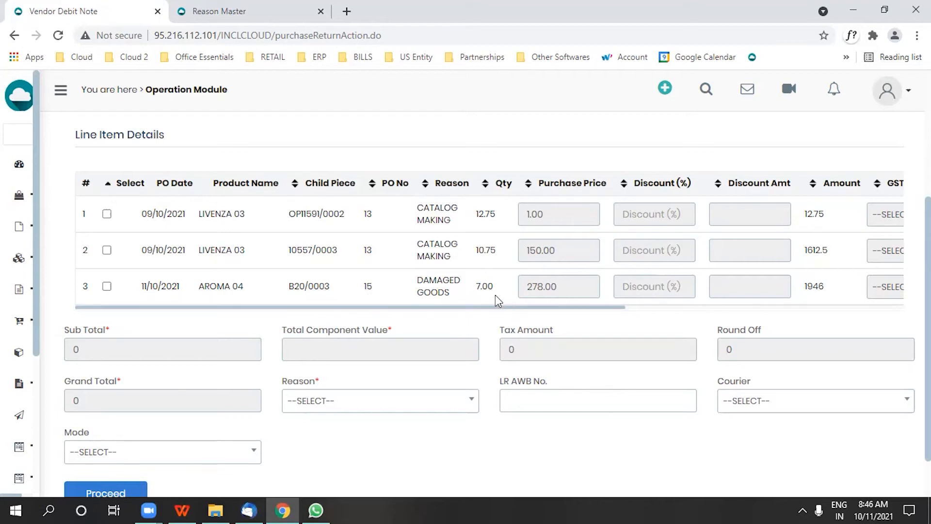
pyautogui.click(107, 287)
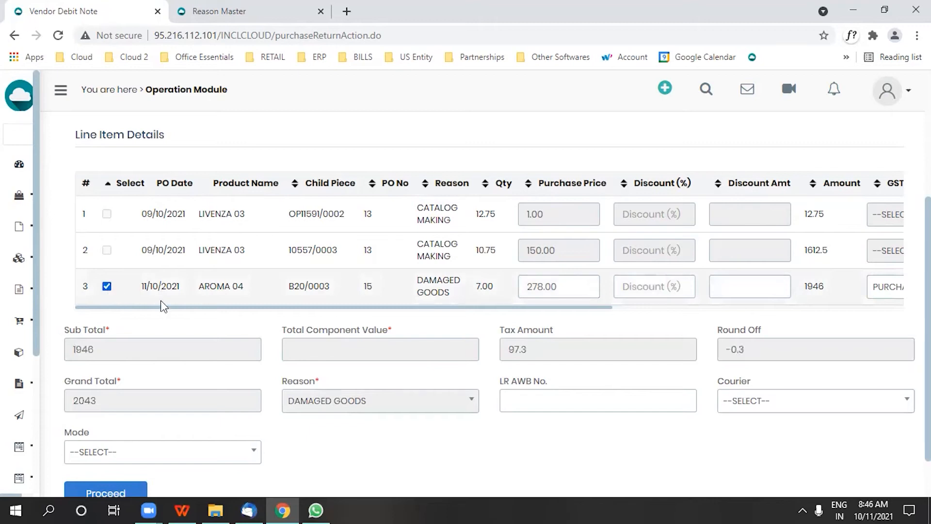
pyautogui.moveTo(589, 314); pyautogui.dragTo(750, 315)
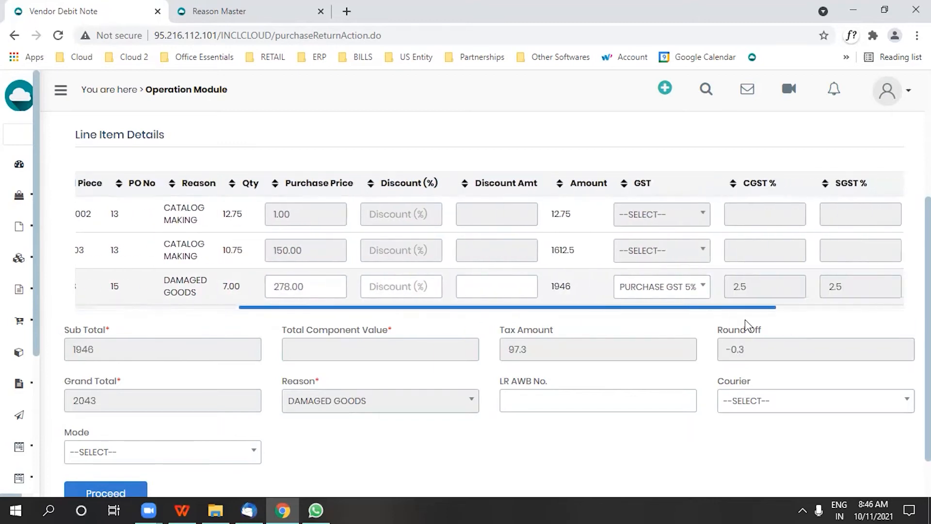
pyautogui.click(689, 300)
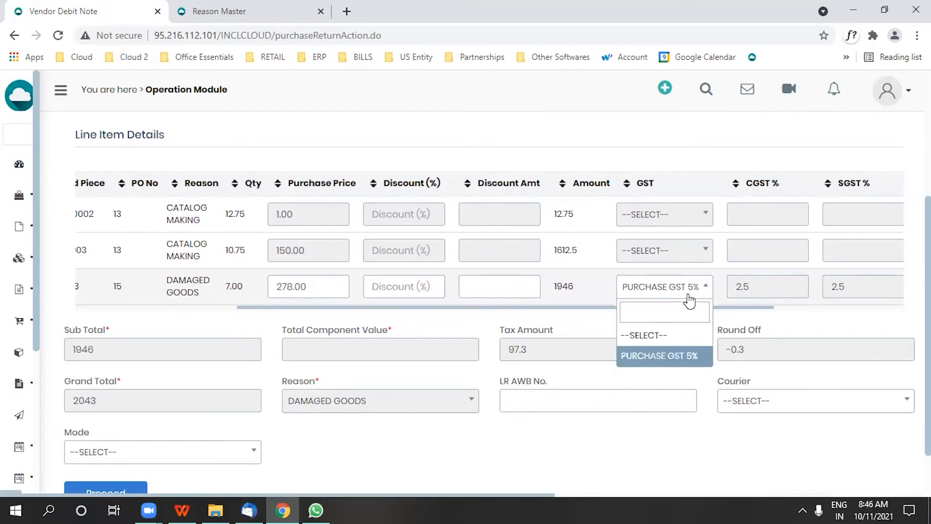
pyautogui.click(688, 294)
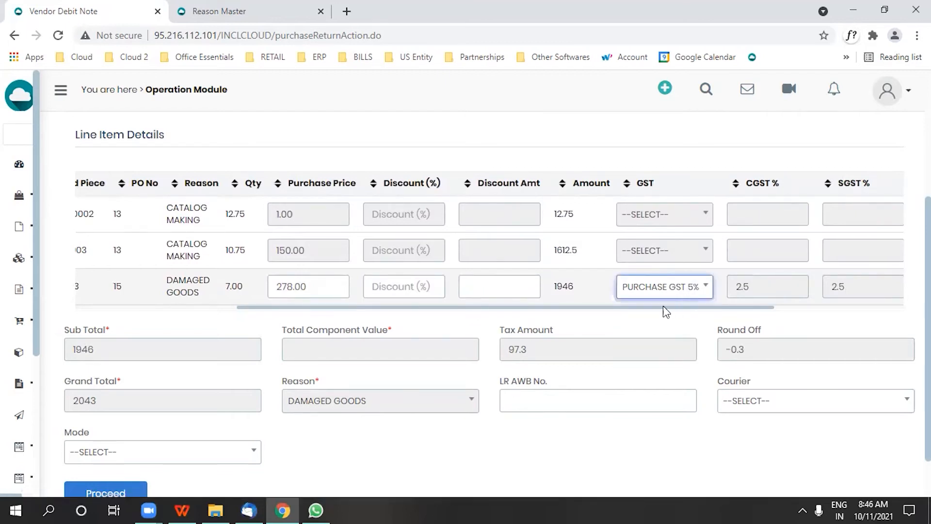
pyautogui.moveTo(598, 308); pyautogui.dragTo(494, 332)
pyautogui.click(559, 291)
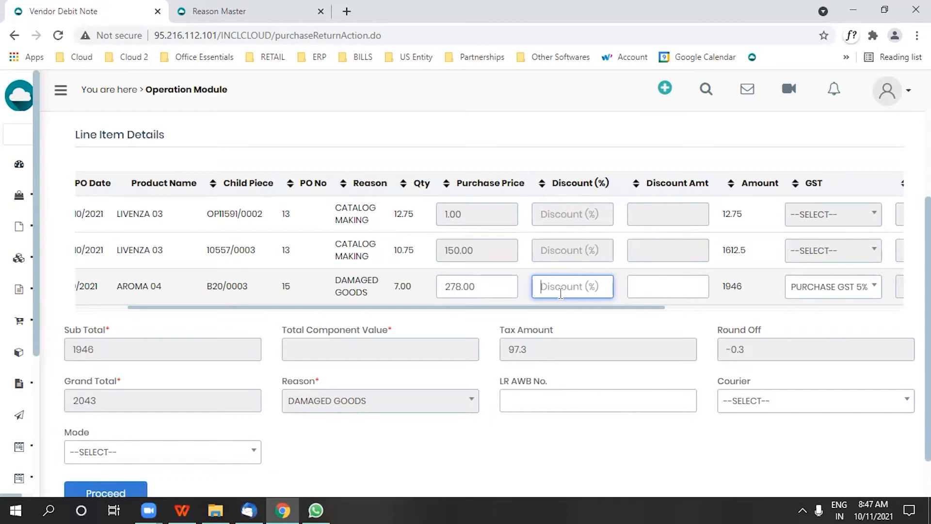
pyautogui.scroll(-2, 258, 374)
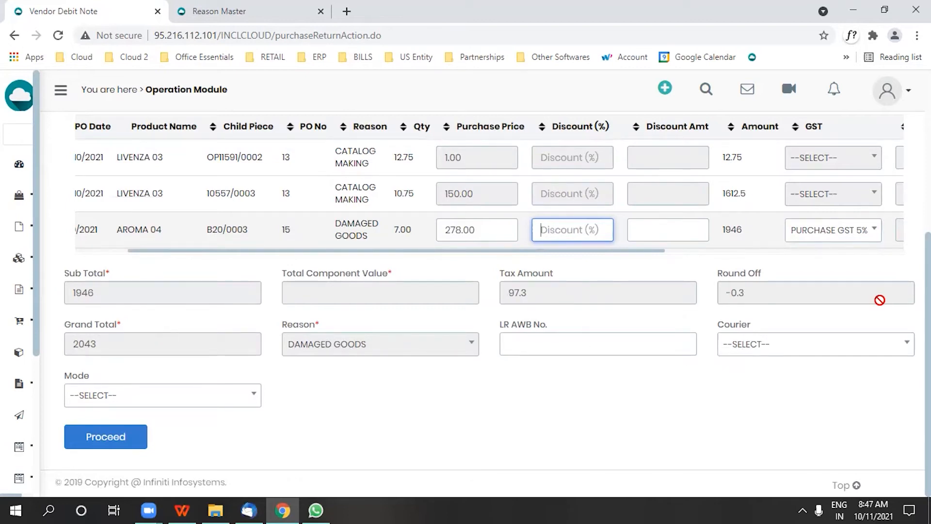
pyautogui.scroll(5, 390, 388)
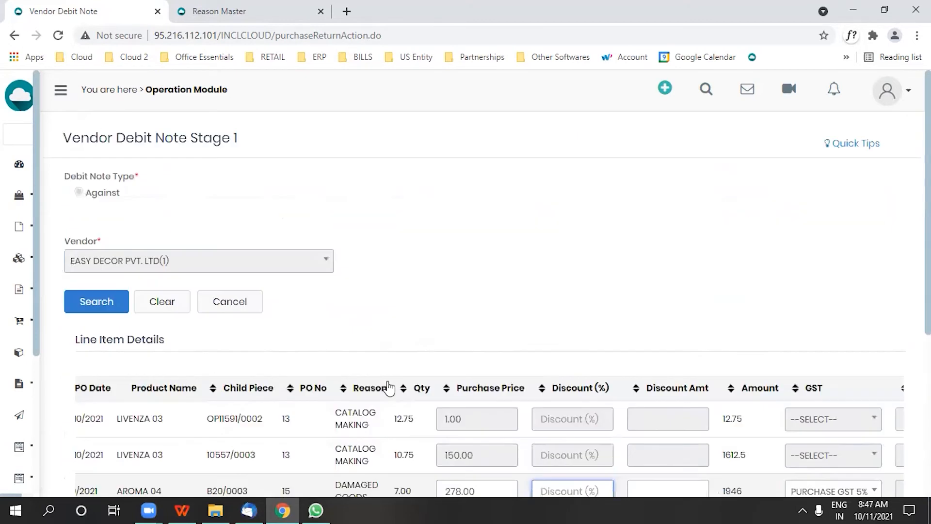
pyautogui.scroll(-5, 490, 330)
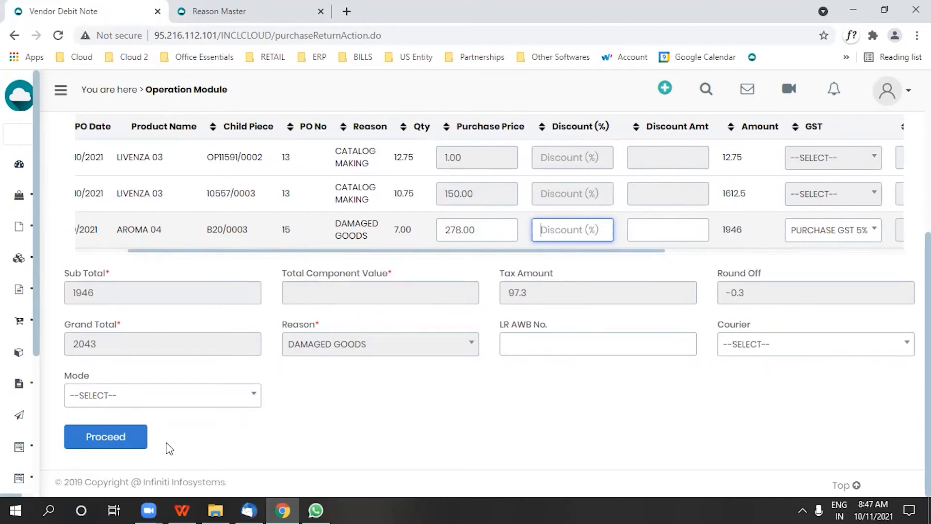
pyautogui.click(106, 436)
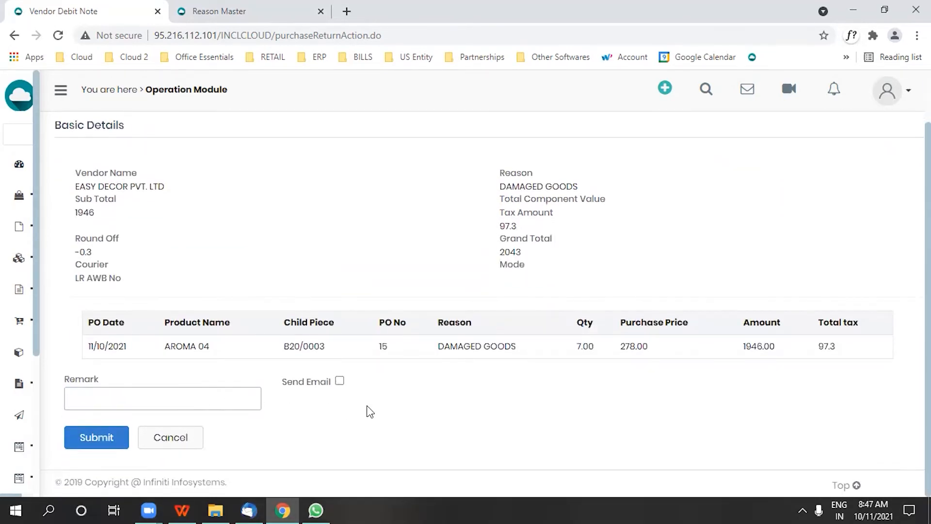
# - Submit the debit note for piece B20/0003 and confirm its generation
pyautogui.click(339, 384)
pyautogui.click(94, 439)
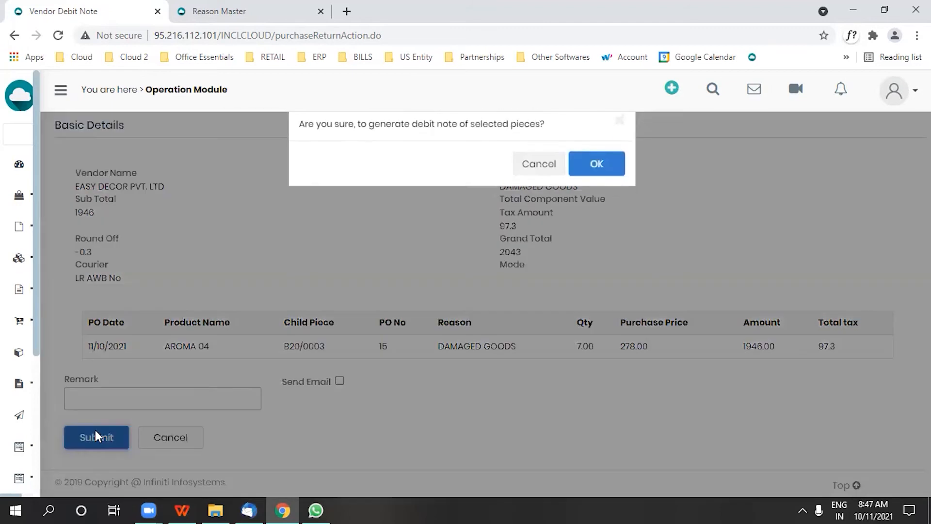
pyautogui.click(595, 170)
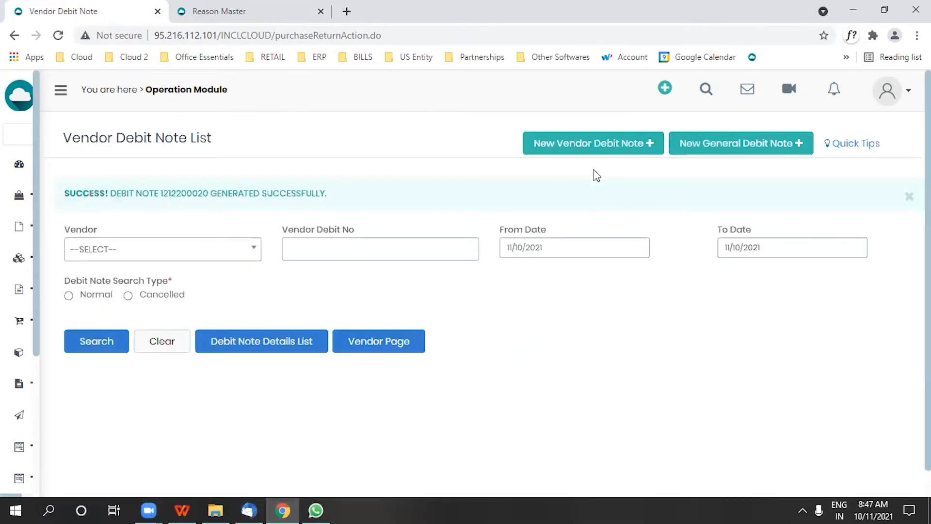
# - List the Normal vendor debit notes and review the printable version of the DAMAGED GOODS note
pyautogui.click(69, 295)
pyautogui.click(87, 358)
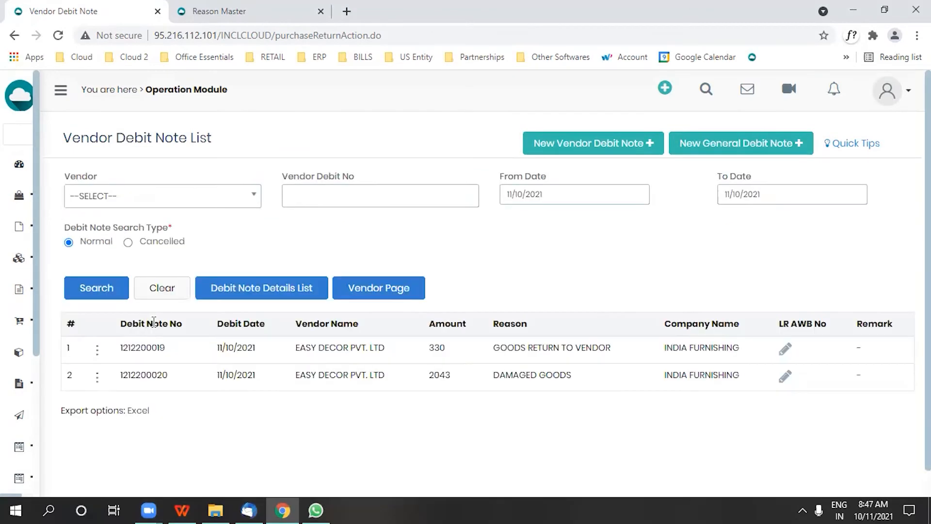
pyautogui.click(98, 375)
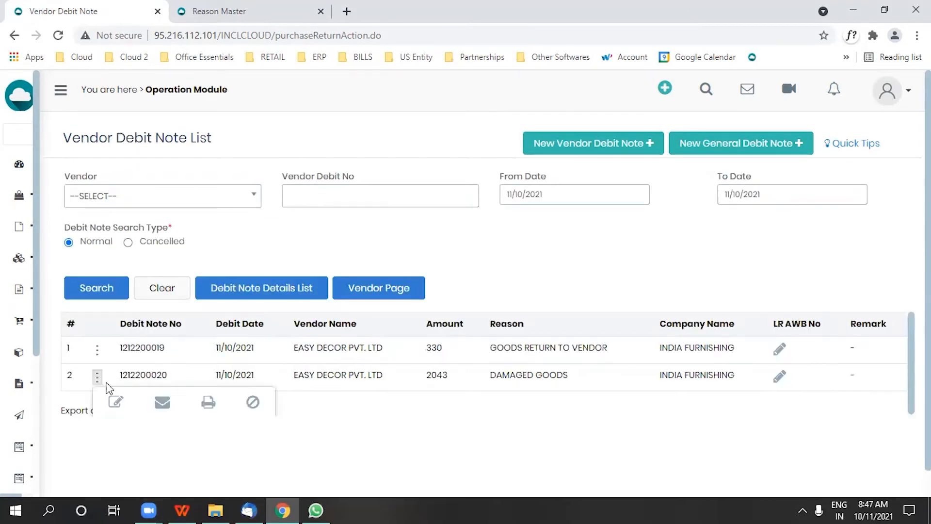
pyautogui.click(208, 403)
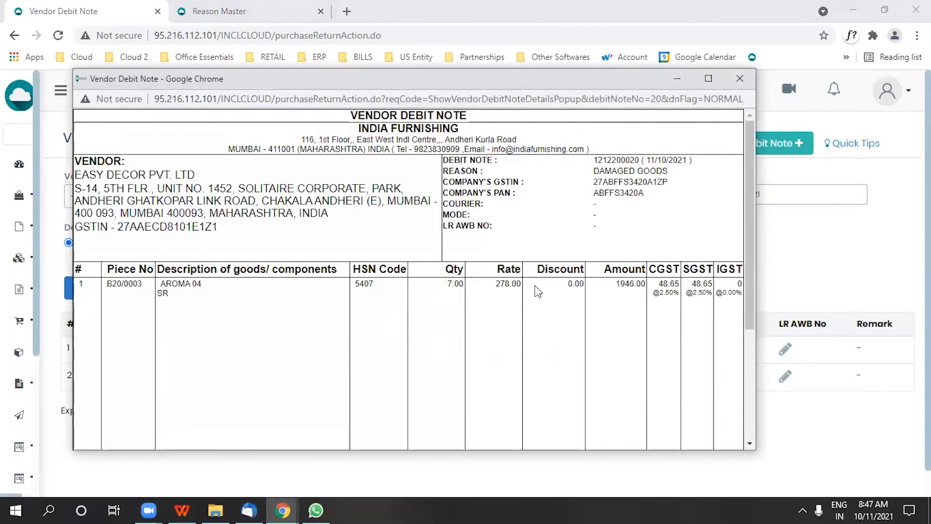
pyautogui.scroll(-4, 691, 301)
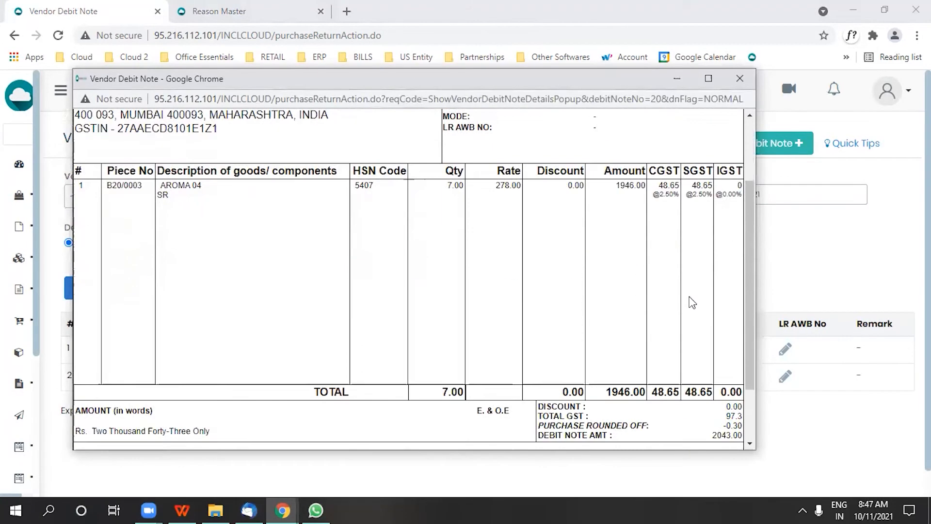
pyautogui.scroll(5, 534, 243)
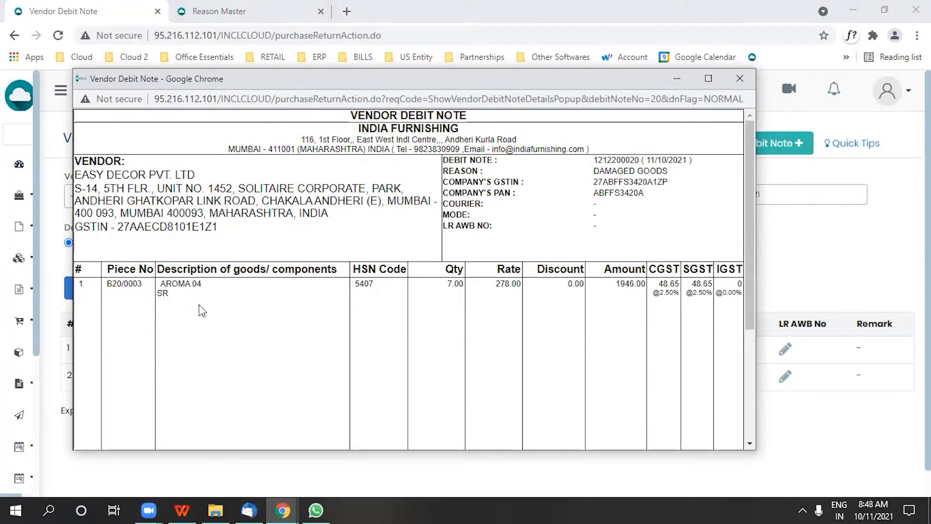
pyautogui.click(739, 79)
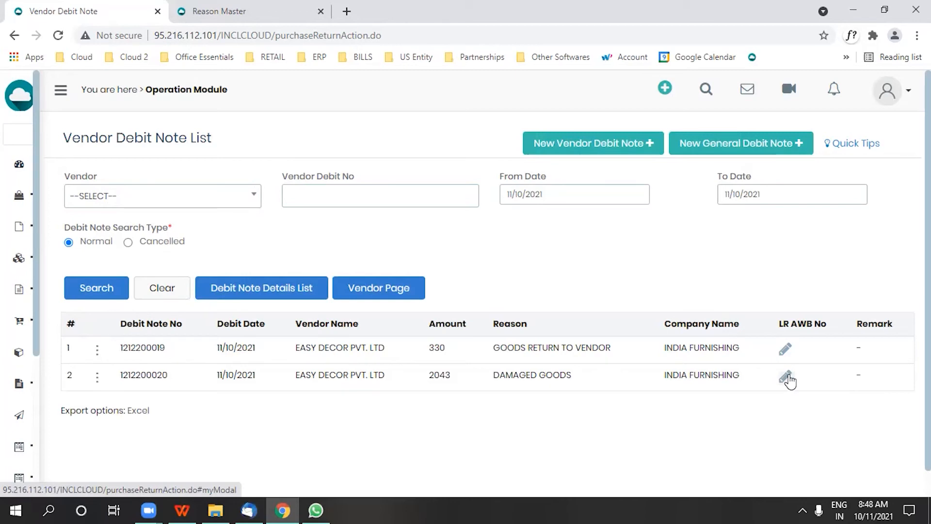
# - Save LR AWB No 67554 with courier VRL TRANSPORT(4) and mode SURFACE on the DAMAGED GOODS debit note
pyautogui.click(789, 383)
pyautogui.click(291, 213)
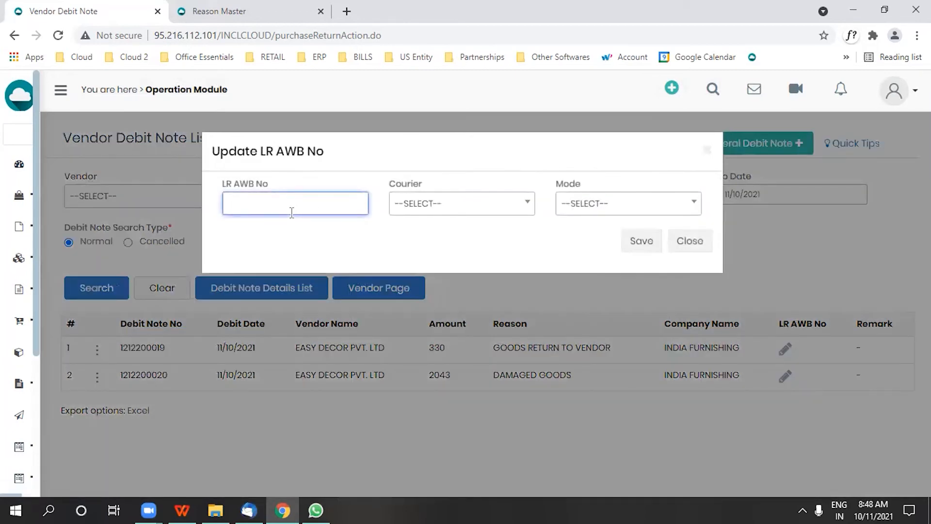
pyautogui.write('67554')
pyautogui.click(465, 208)
pyautogui.click(444, 341)
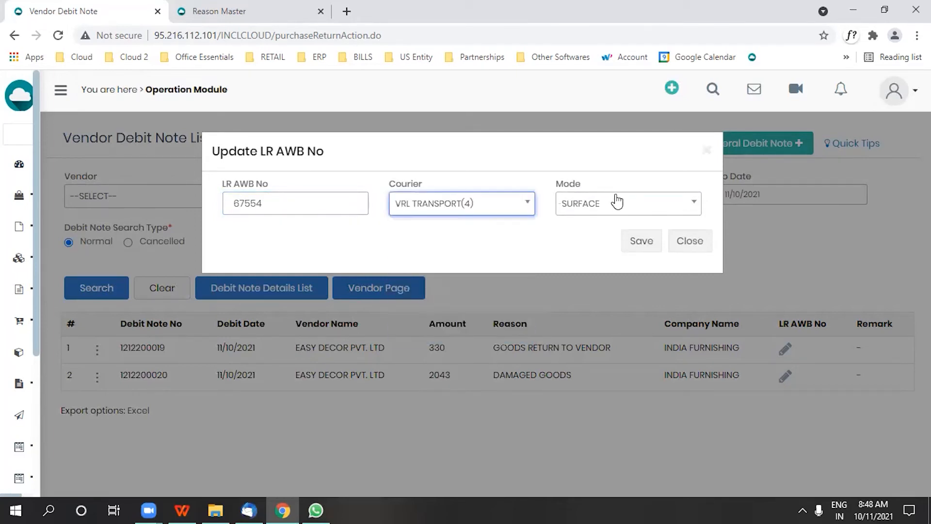
pyautogui.click(641, 241)
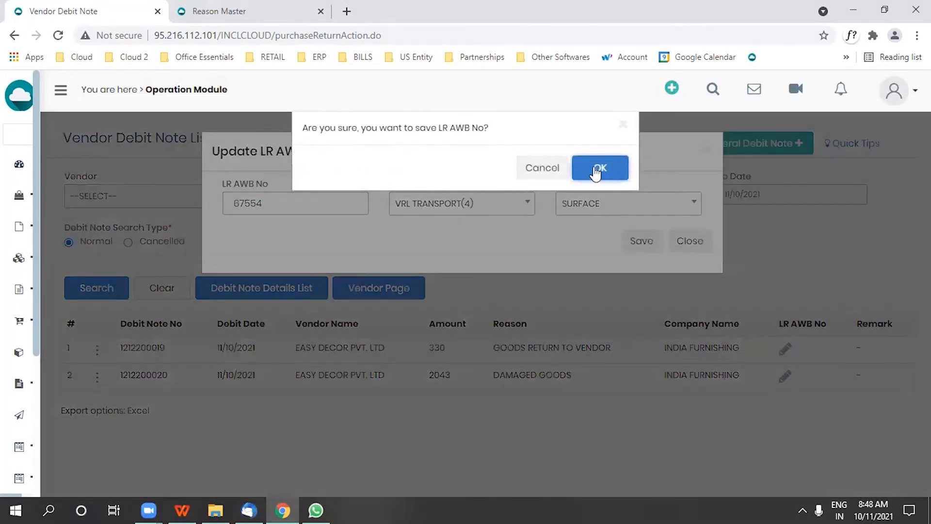
pyautogui.click(596, 170)
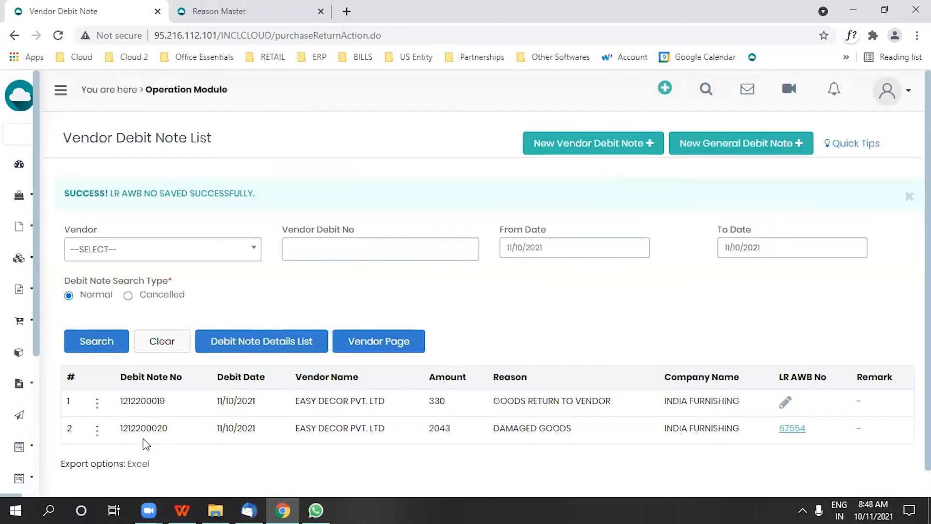
# - Check the courier, mode and LR AWB details in the printable version of the DAMAGED GOODS debit note
pyautogui.click(97, 430)
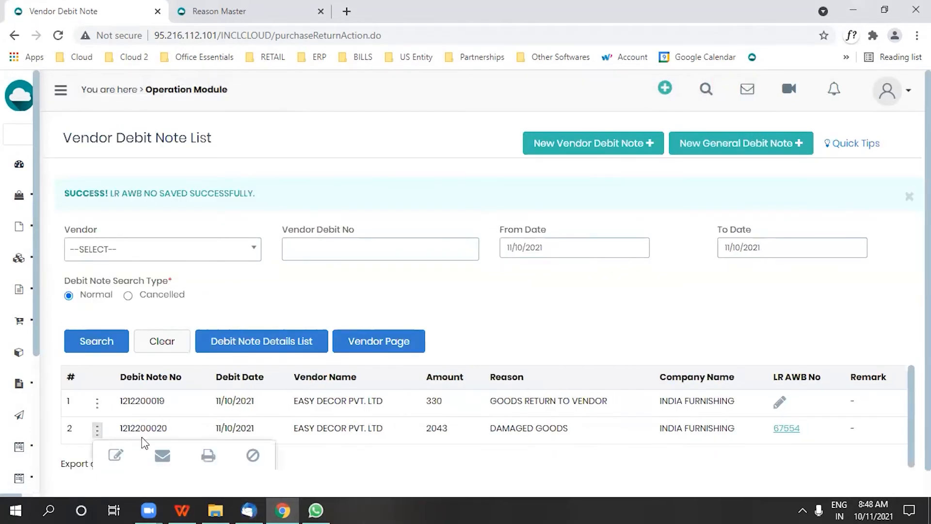
pyautogui.click(208, 456)
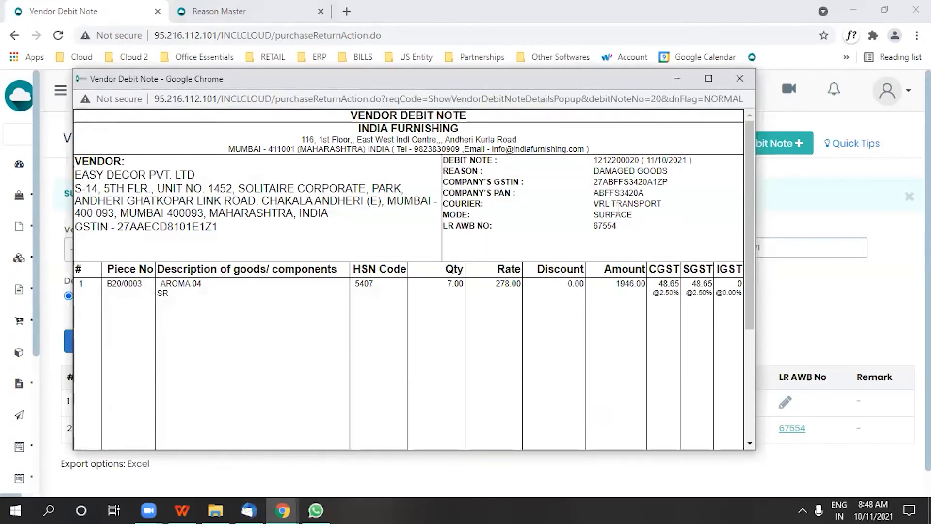
pyautogui.click(739, 79)
# - Email the DAMAGED GOODS debit note to its vendor and confirm sending
pyautogui.click(97, 377)
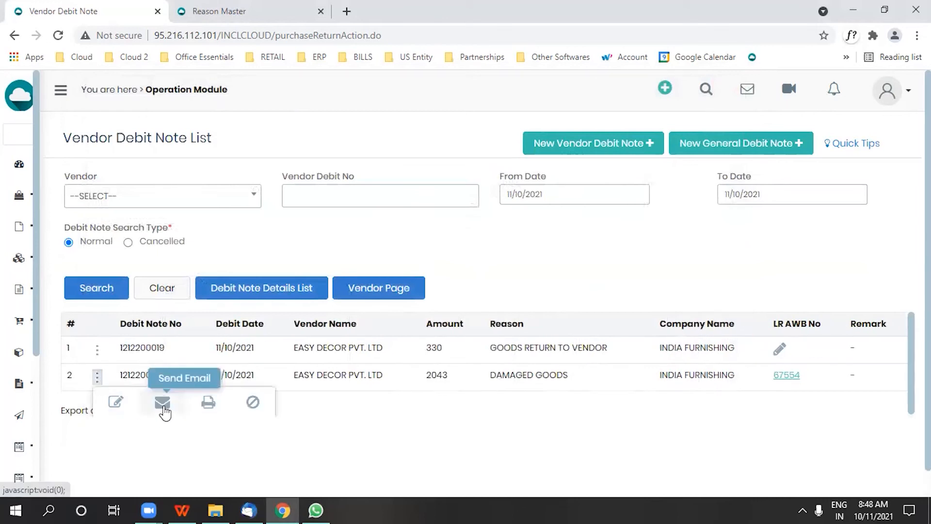
pyautogui.click(165, 409)
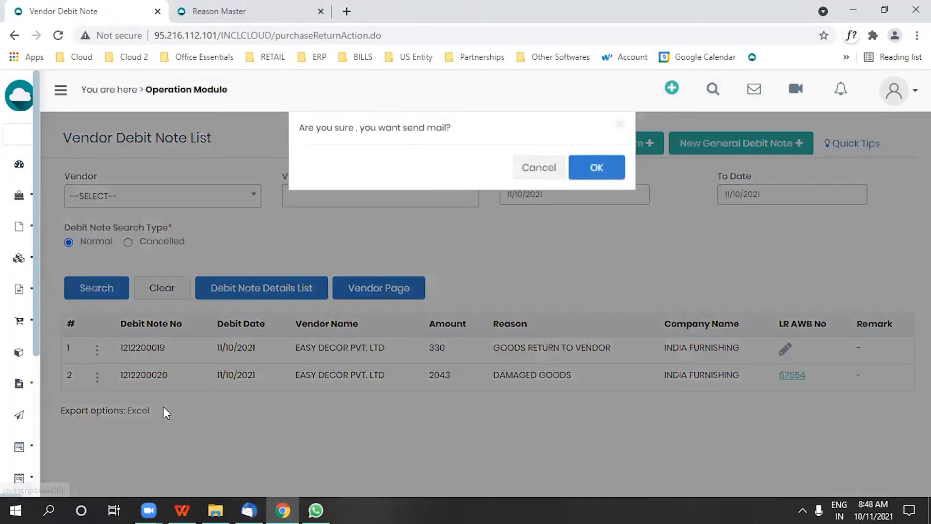
pyautogui.click(596, 170)
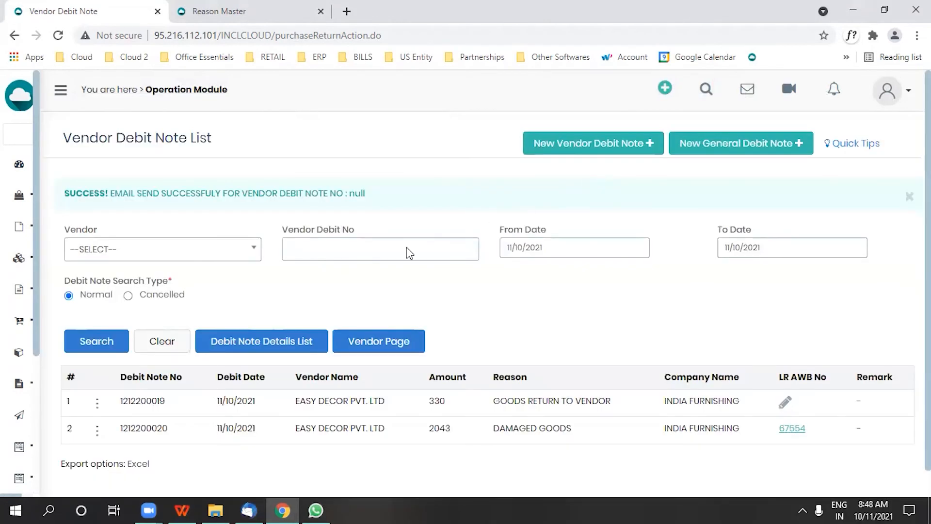
# - Open the cancellation form for the DAMAGED GOODS debit note and include its purchase return in the cancellation
pyautogui.scroll(-1, 97, 418)
pyautogui.click(97, 403)
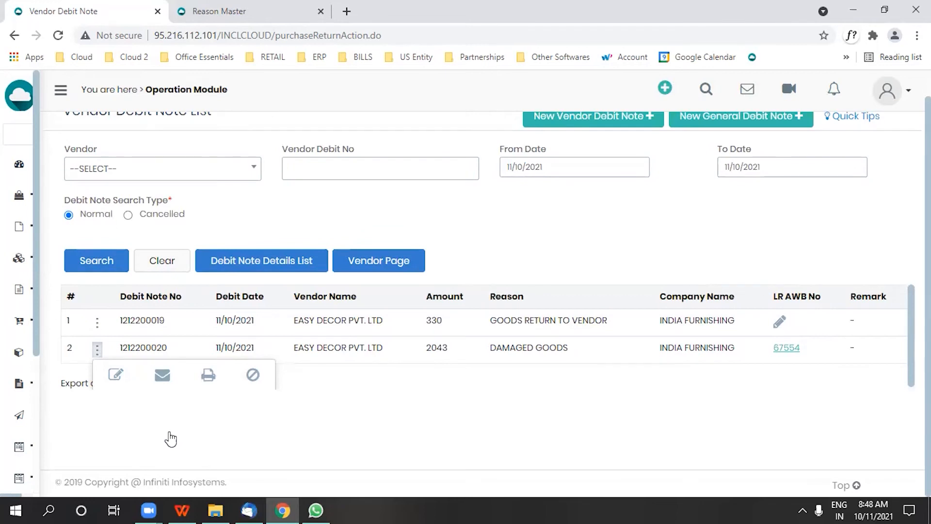
pyautogui.click(253, 375)
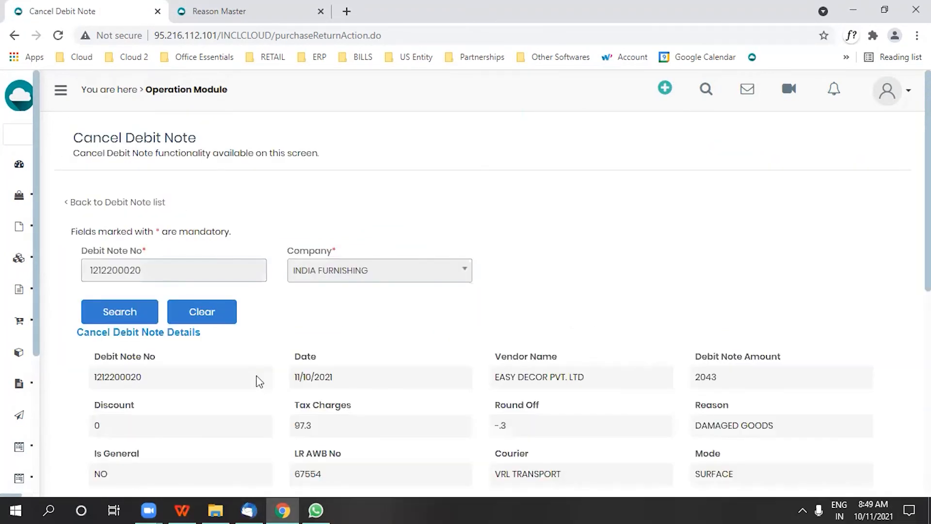
pyautogui.scroll(-8, 268, 386)
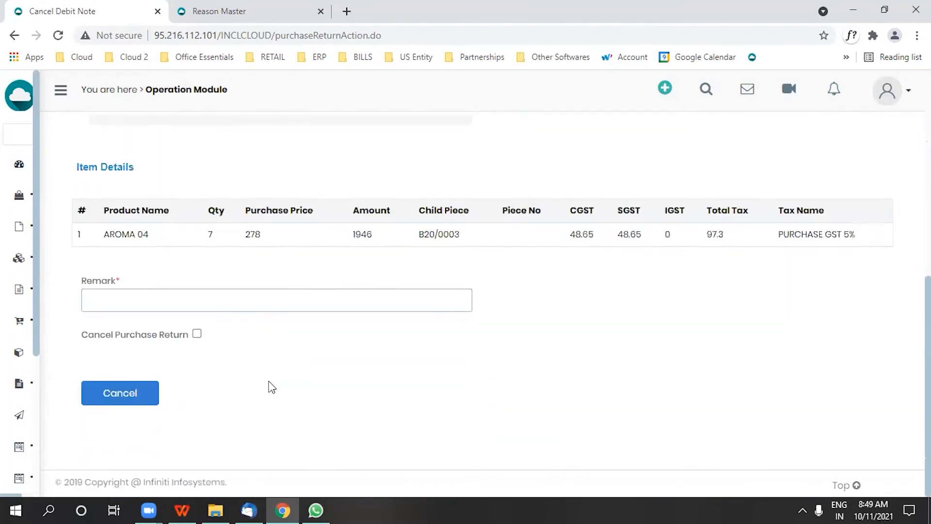
pyautogui.click(198, 334)
# - Enter the remark "AS PER MANAGEMENT DISCUSSION WITH SUPPLIER" and confirm the cancellation of the debit note
pyautogui.click(205, 305)
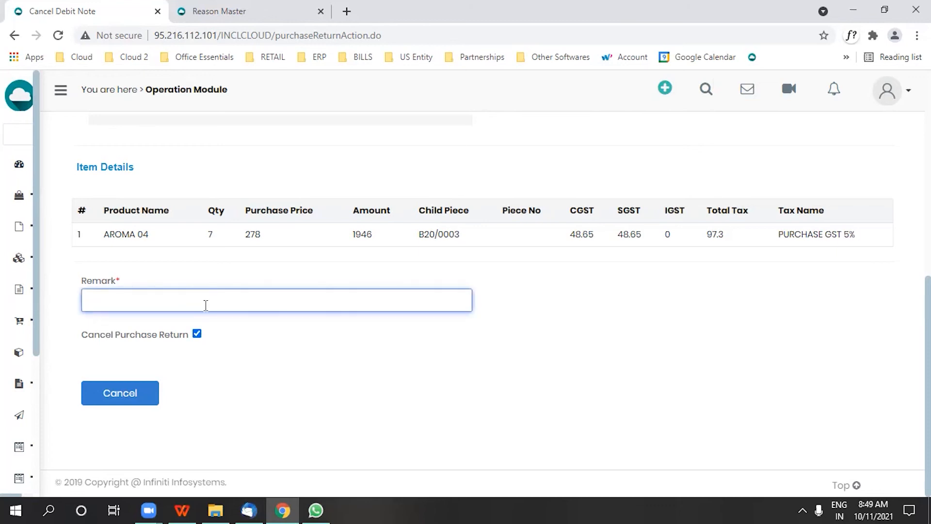
pyautogui.write('AS PER MANAGEMENT DIS')
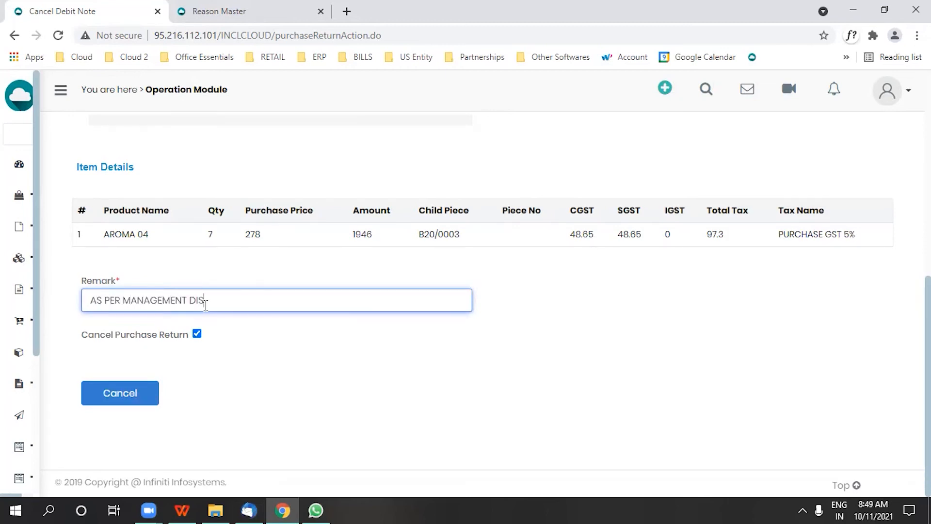
pyautogui.write('CUSSION WITH SUPPLIER')
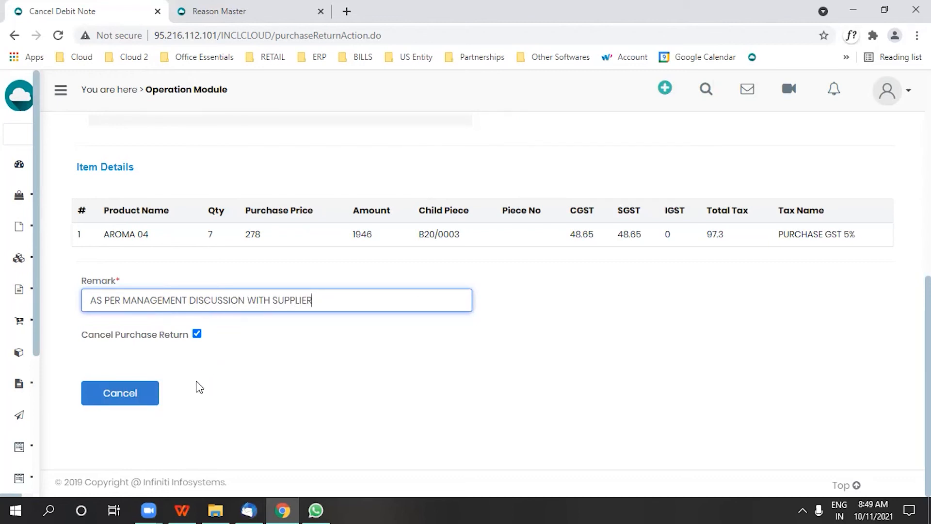
pyautogui.click(132, 400)
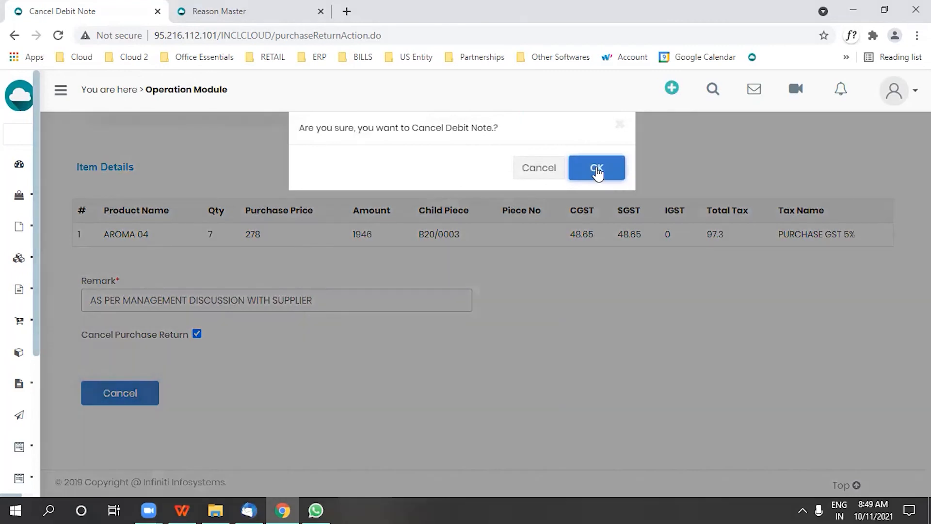
pyautogui.click(597, 170)
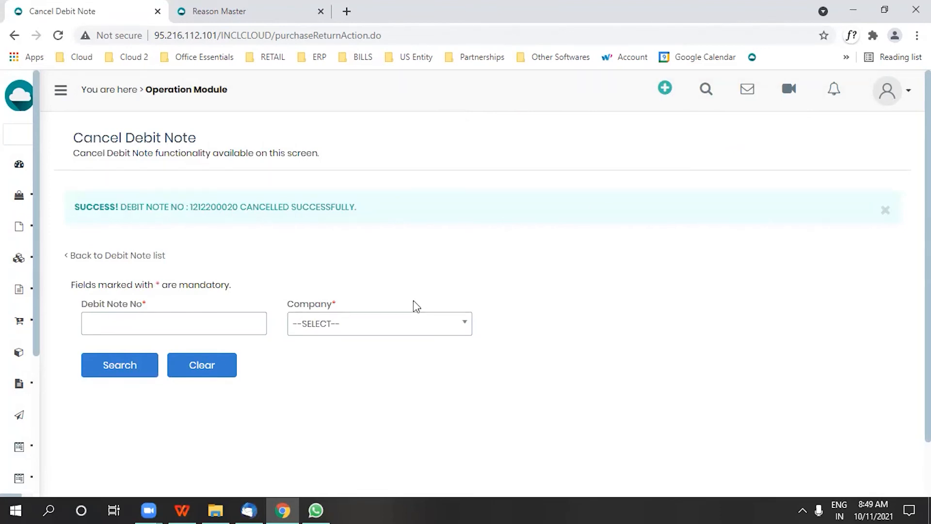
# - Return to the vendor debit notes and list those with the search type Cancelled
pyautogui.moveTo(9, 370)
pyautogui.scroll(-3, 56, 408)
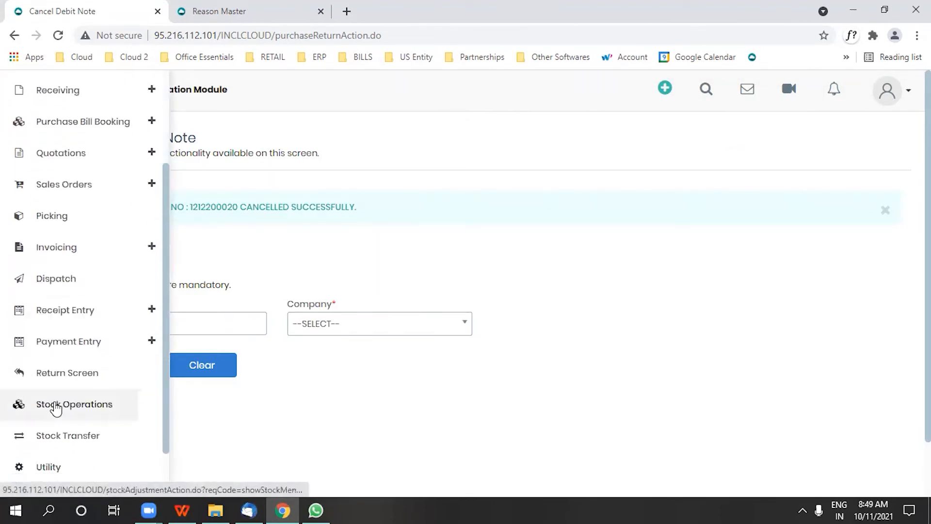
pyautogui.scroll(-2, 48, 427)
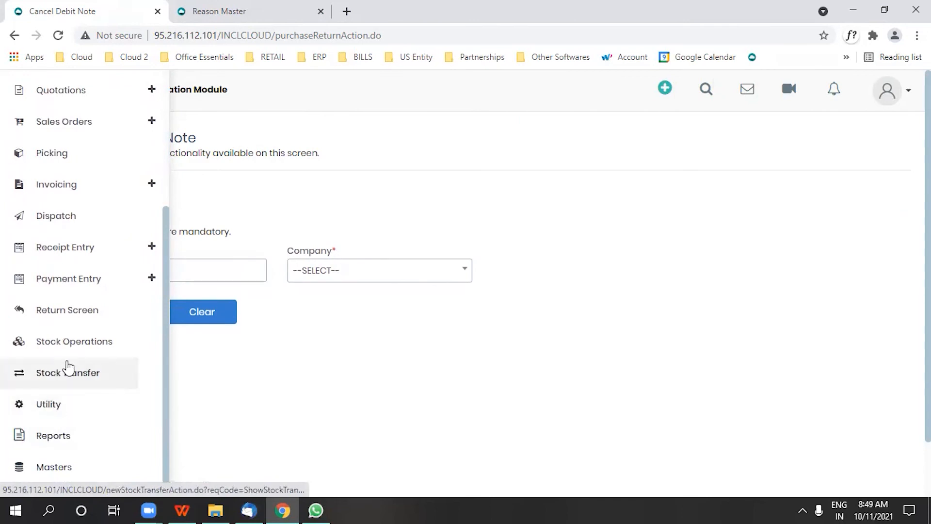
pyautogui.click(68, 313)
pyautogui.click(502, 302)
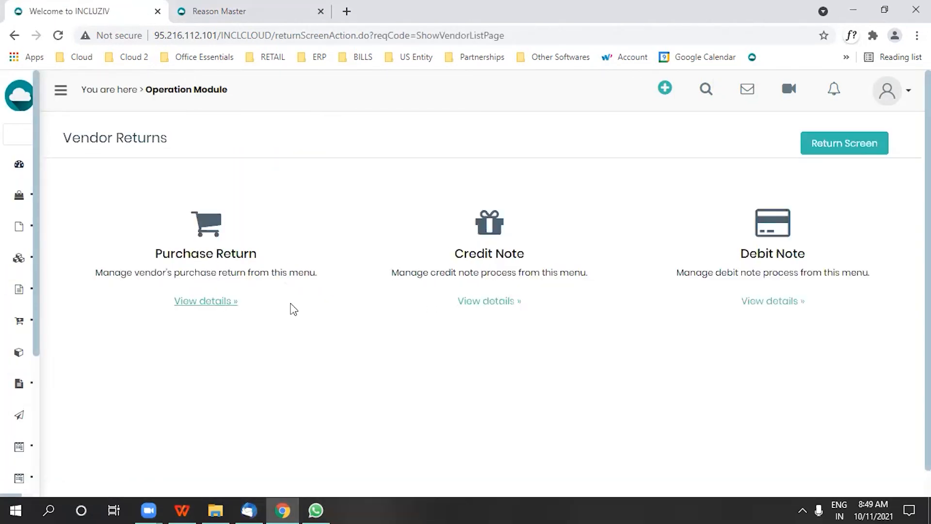
pyautogui.click(790, 303)
pyautogui.click(127, 242)
pyautogui.click(105, 293)
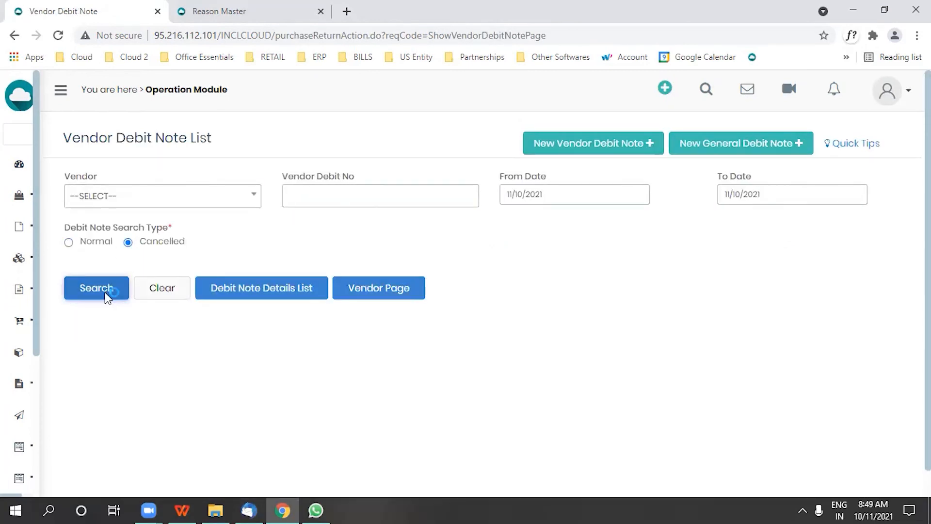
# - Review the printable version of the cancelled DAMAGED GOODS debit note down to its totals and close it
pyautogui.click(98, 349)
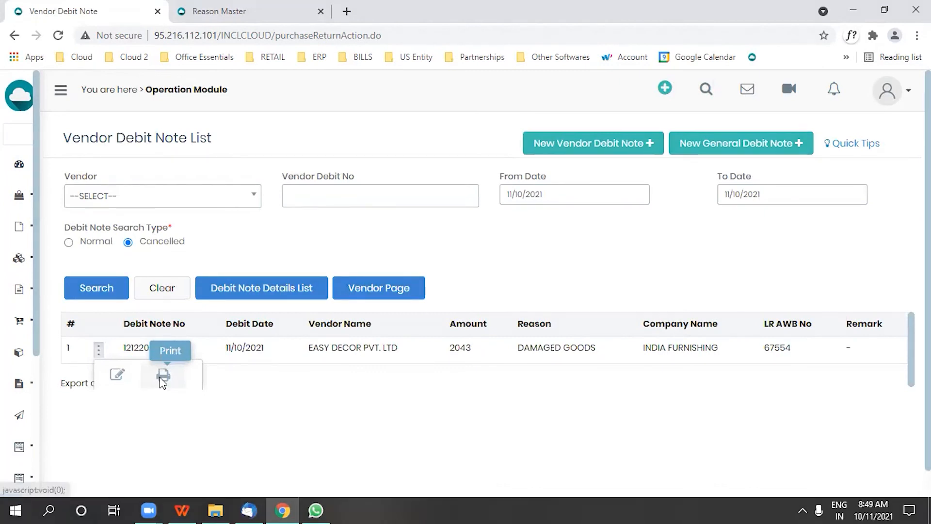
pyautogui.click(160, 378)
pyautogui.scroll(-5, 560, 285)
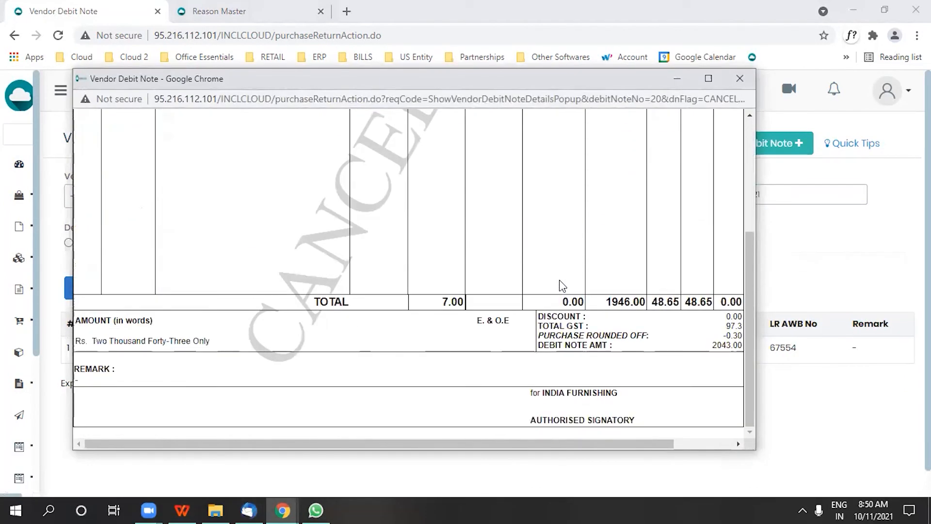
pyautogui.click(740, 79)
# - Open the Quarantine Stock operation and set the status filter to QUARANTINE
pyautogui.moveTo(38, 350)
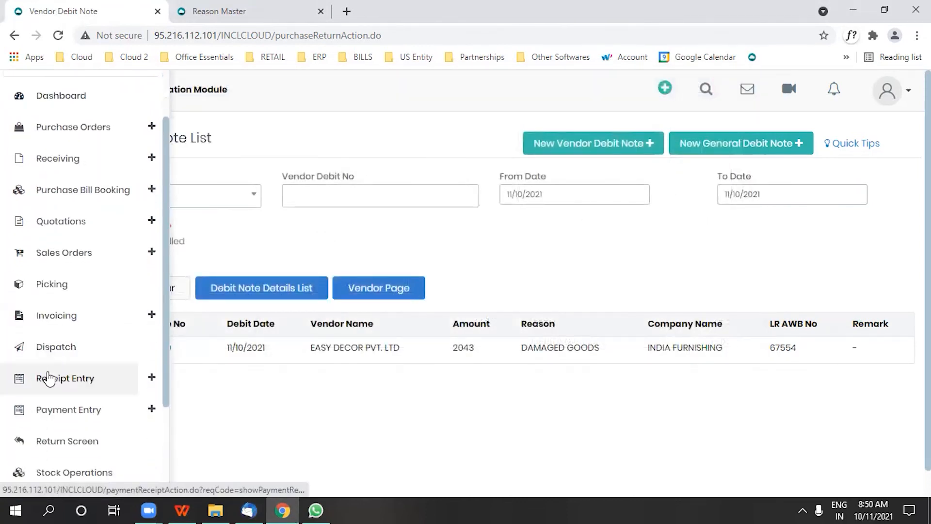
pyautogui.scroll(-3, 49, 381)
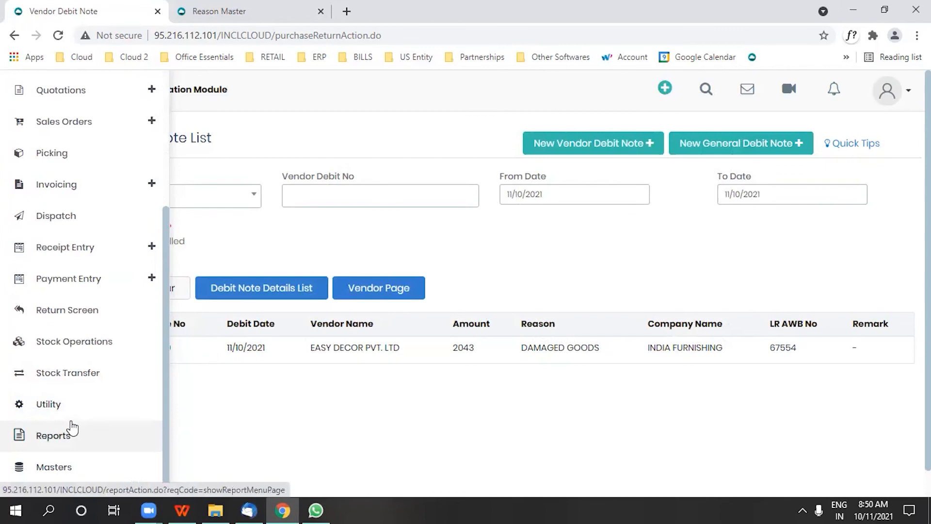
pyautogui.click(83, 342)
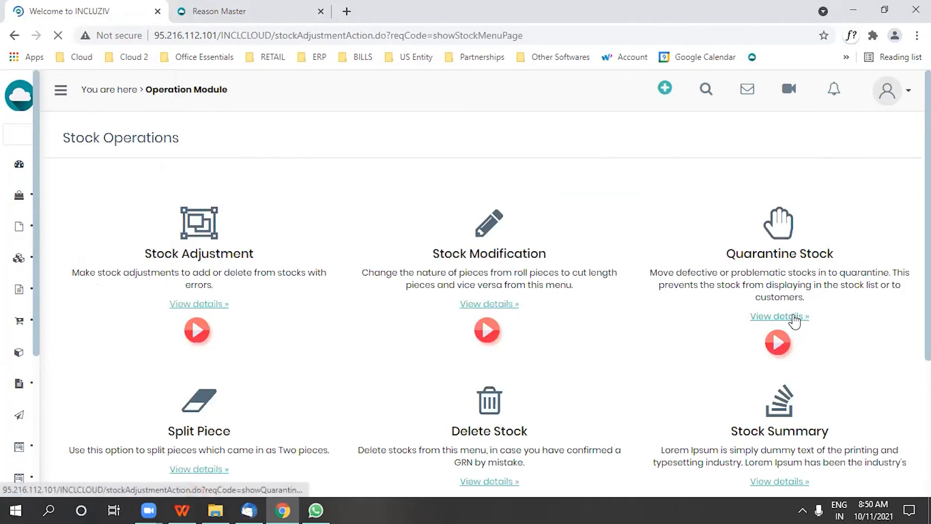
pyautogui.click(595, 205)
pyautogui.click(585, 266)
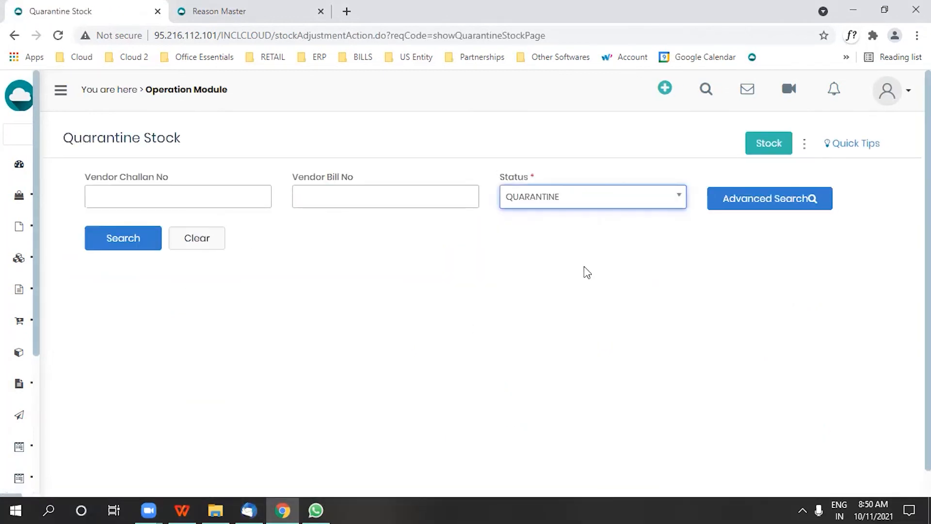
# - Run an advanced search of the quarantined stock for collection AROMA (8) and serial number 04
pyautogui.click(754, 212)
pyautogui.click(309, 205)
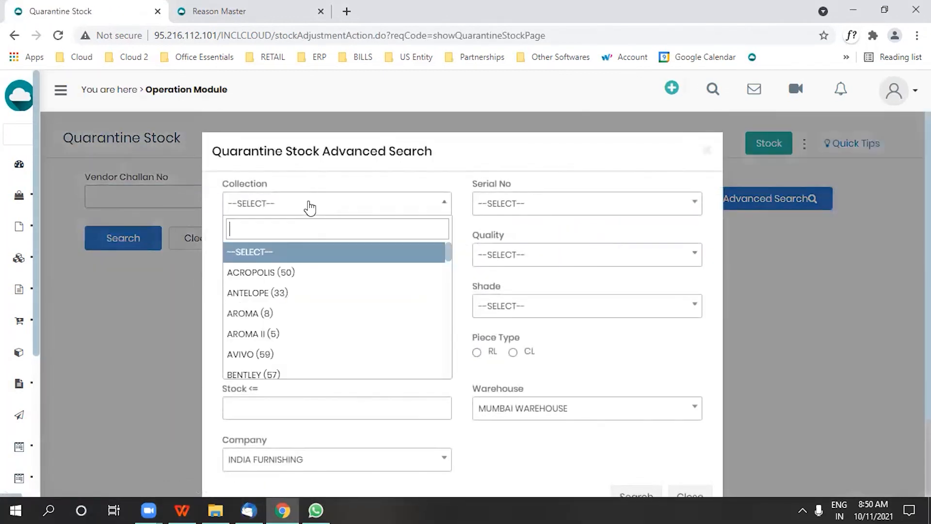
pyautogui.click(289, 313)
pyautogui.click(551, 205)
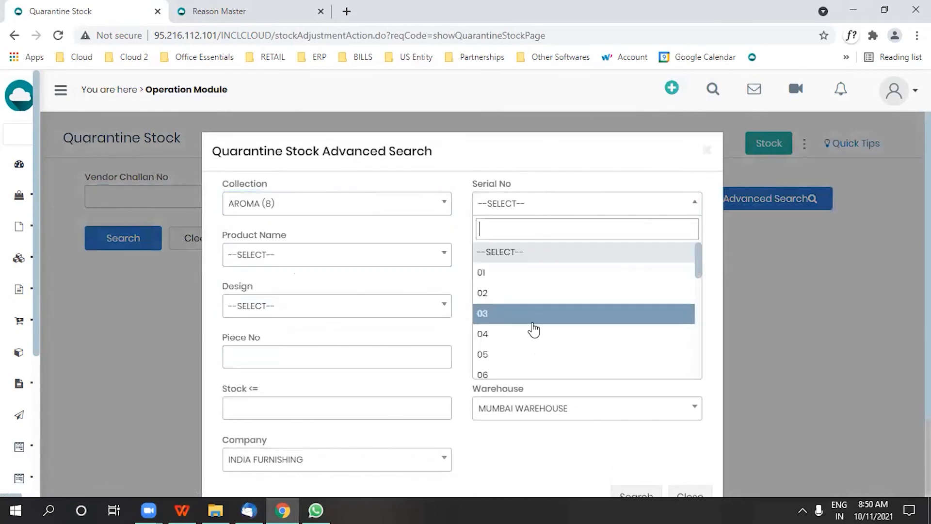
pyautogui.click(530, 333)
pyautogui.scroll(-2, 553, 328)
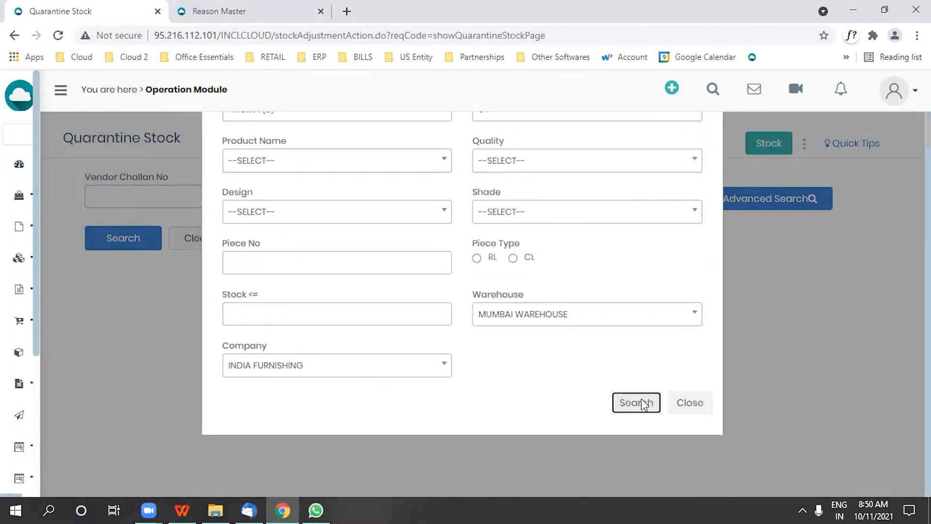
pyautogui.click(636, 402)
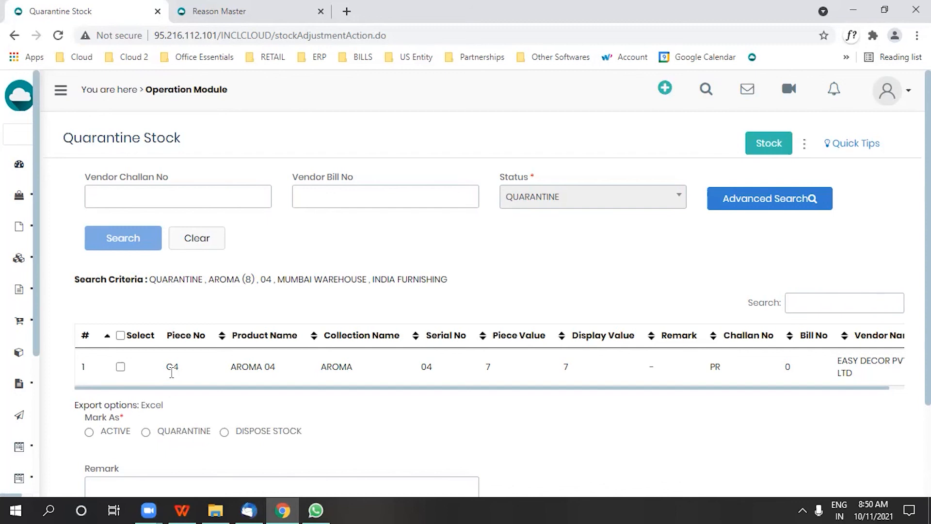
# - Select piece C4, mark it as DISPOSE STOCK with reason WRONG GOODS, and try to update it without a remark
pyautogui.click(121, 367)
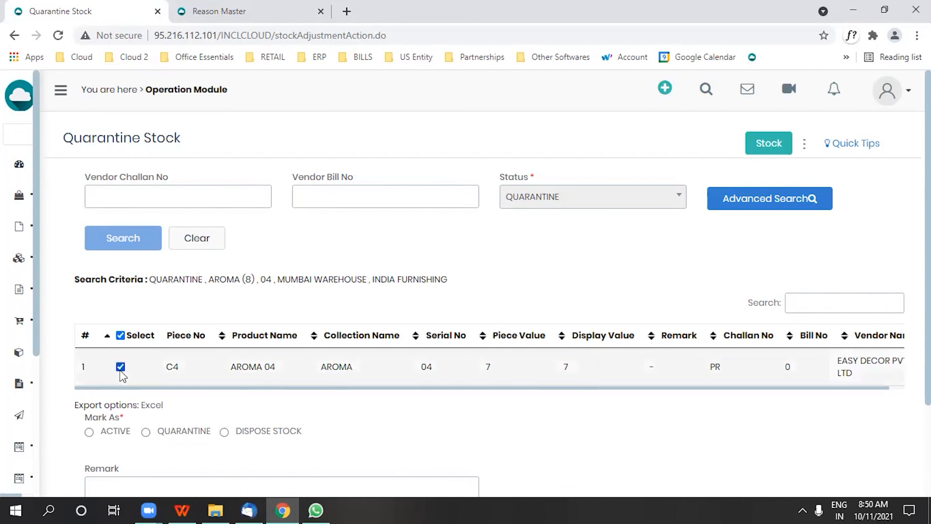
pyautogui.click(193, 437)
pyautogui.scroll(-2, 194, 443)
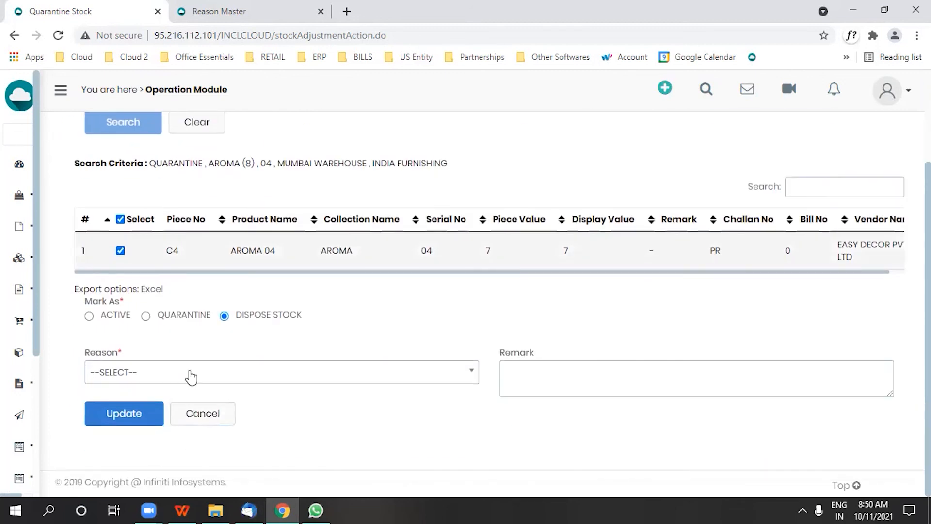
pyautogui.click(189, 374)
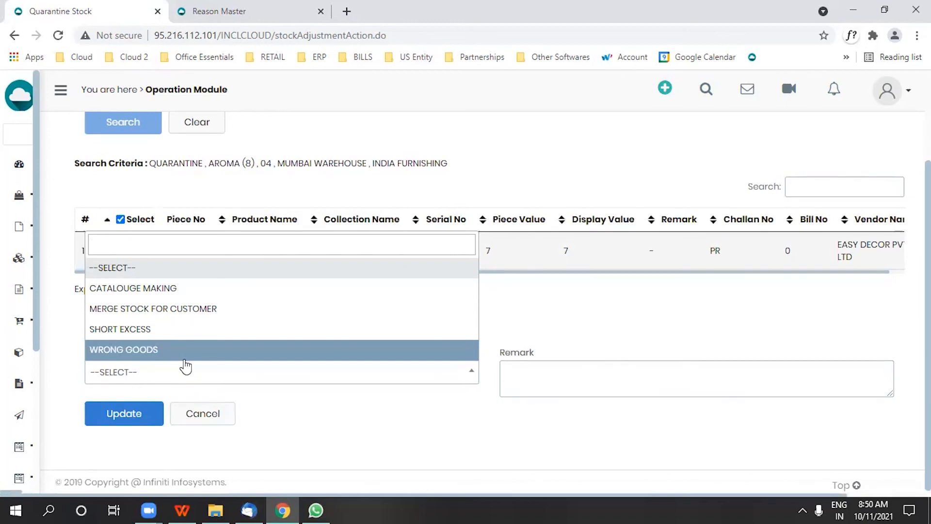
pyautogui.click(183, 357)
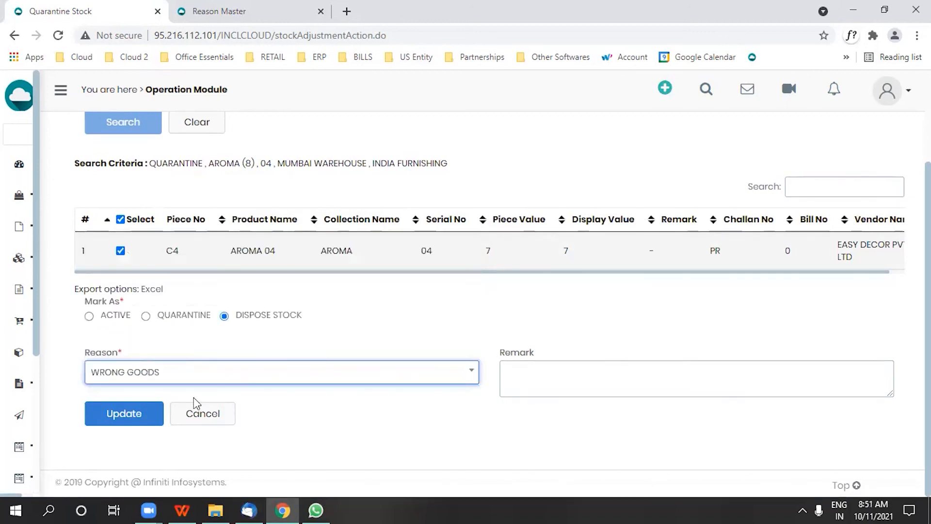
pyautogui.click(139, 414)
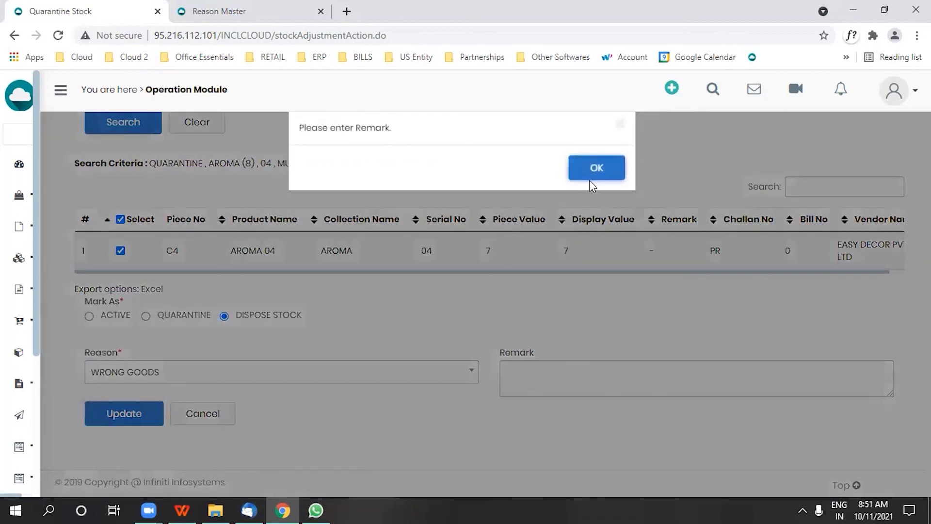